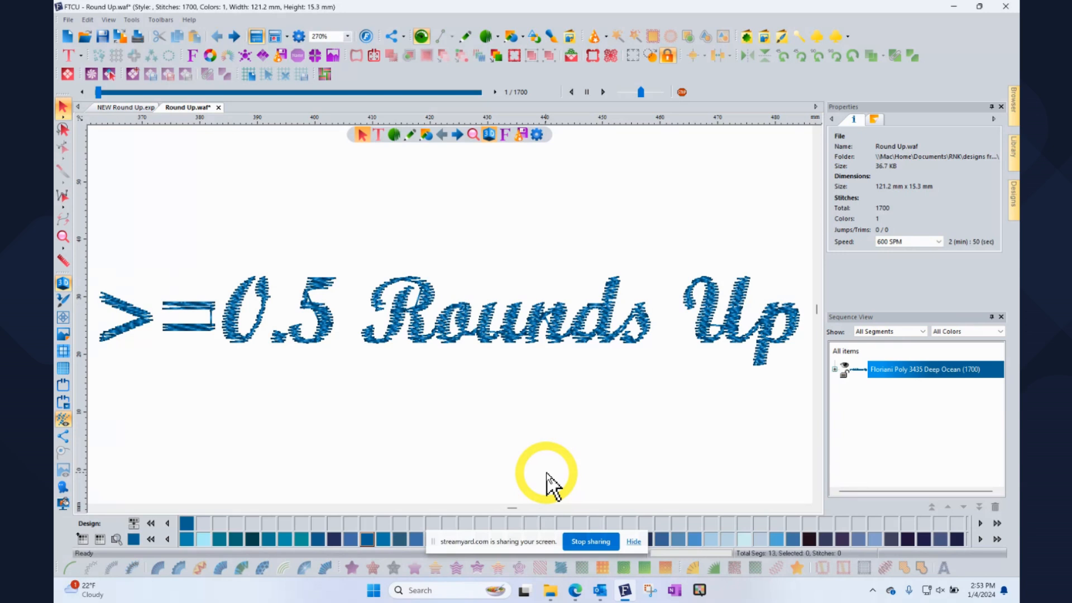
- Expand the Deep Ocean colour group and inspect its individual fill segments, including the 0, the dot, the 5 and the R
click(835, 369)
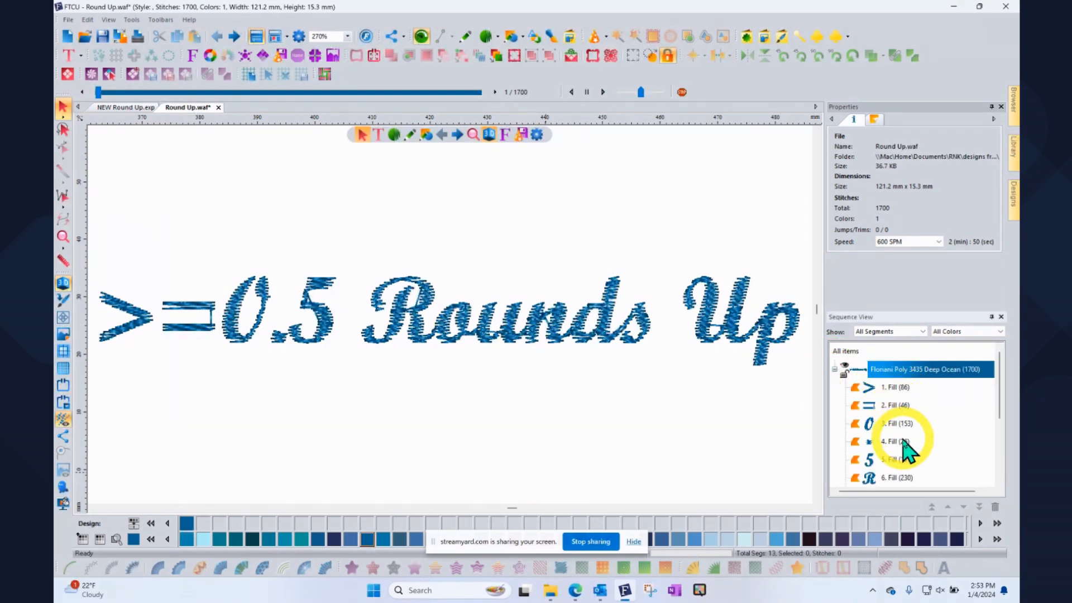
scroll(906, 463, down, 2)
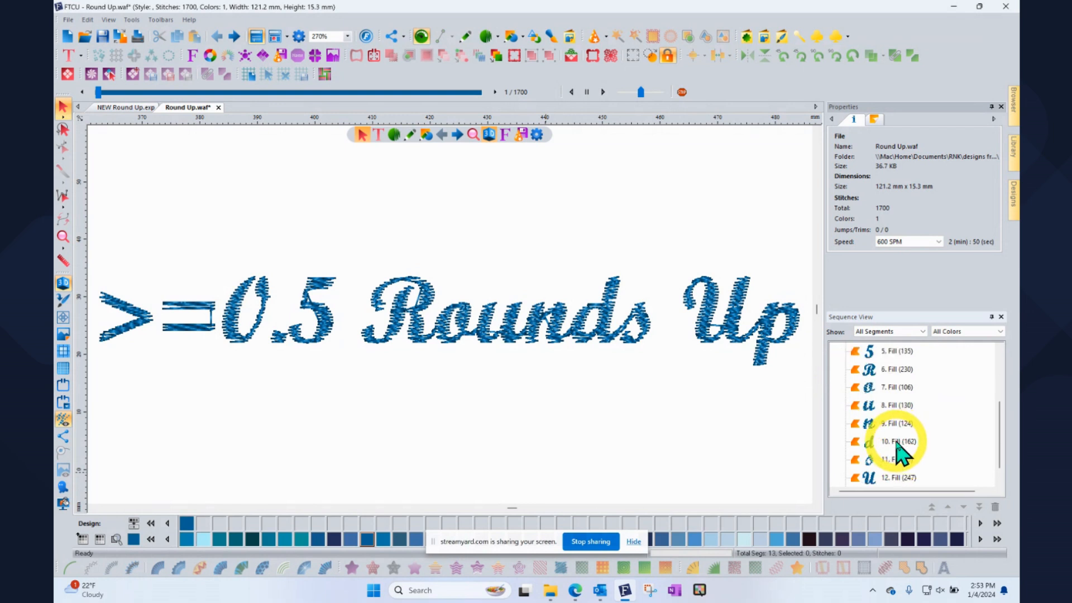
scroll(902, 455, up, 2)
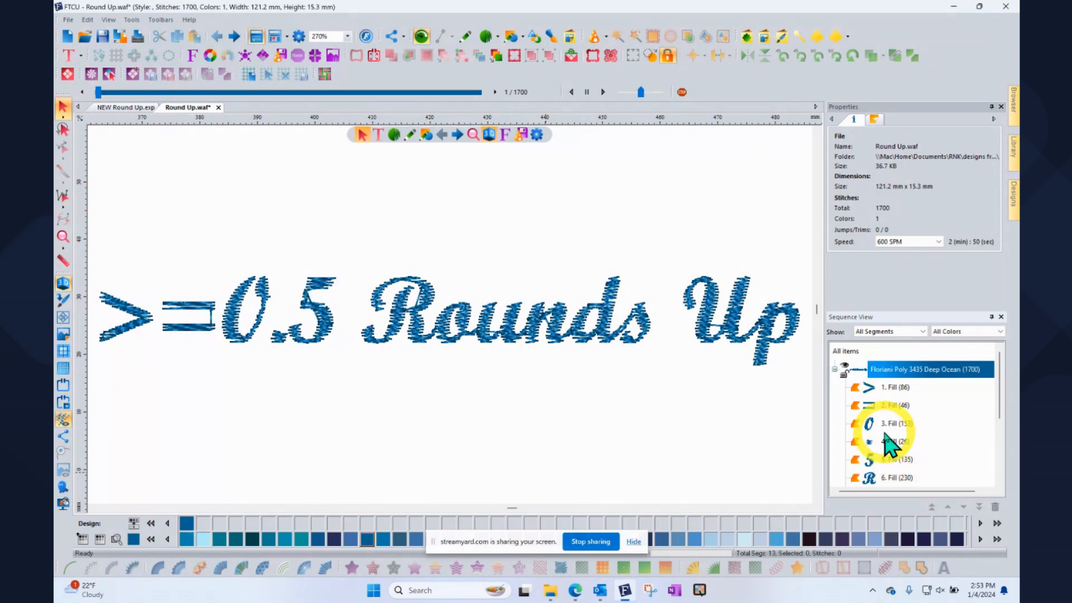
click(888, 423)
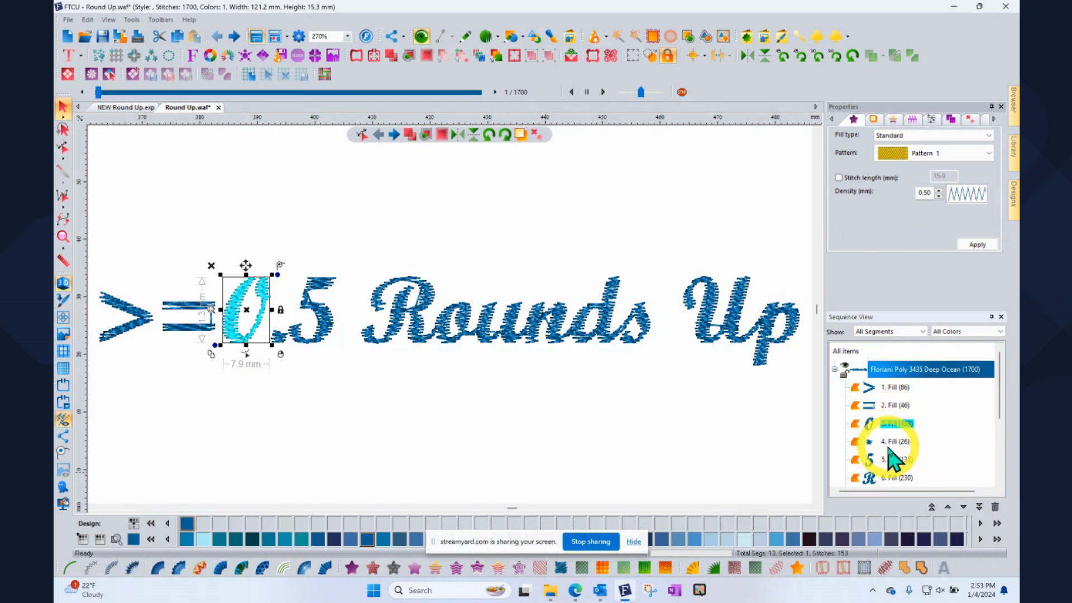
click(889, 442)
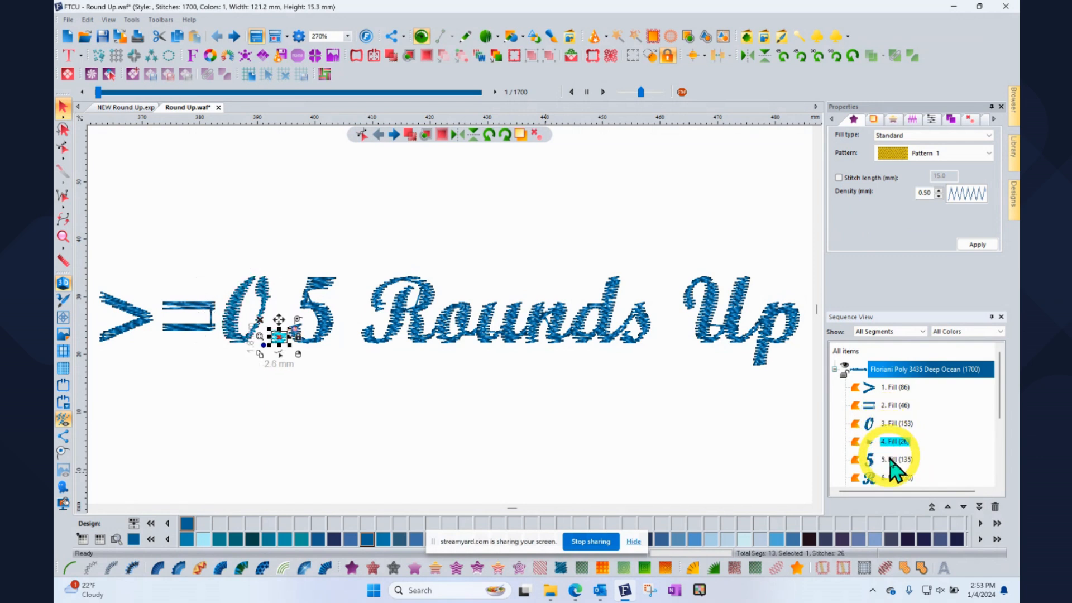
click(889, 459)
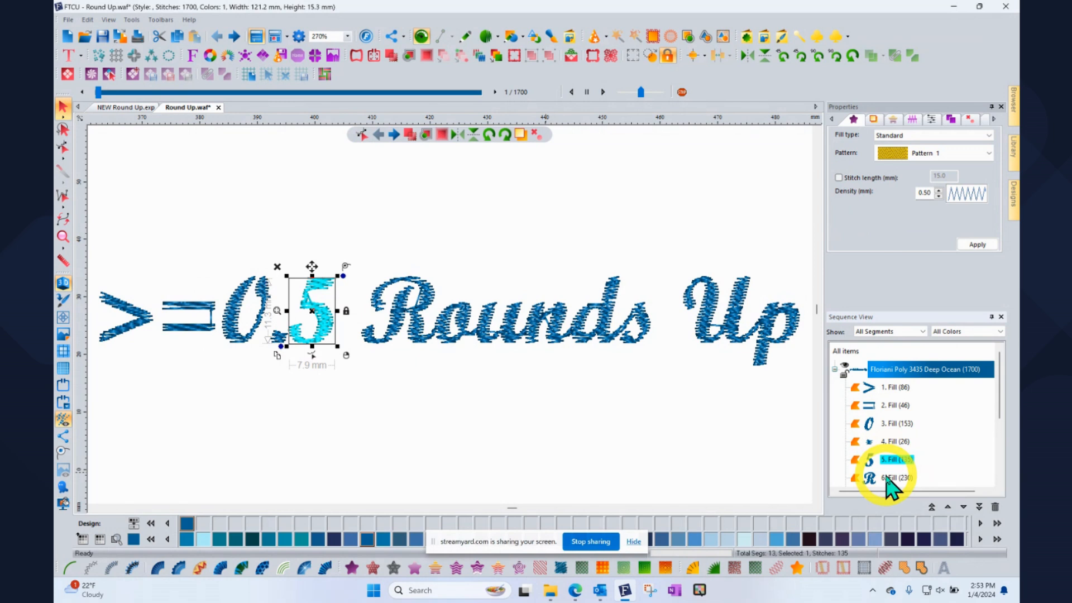
click(888, 478)
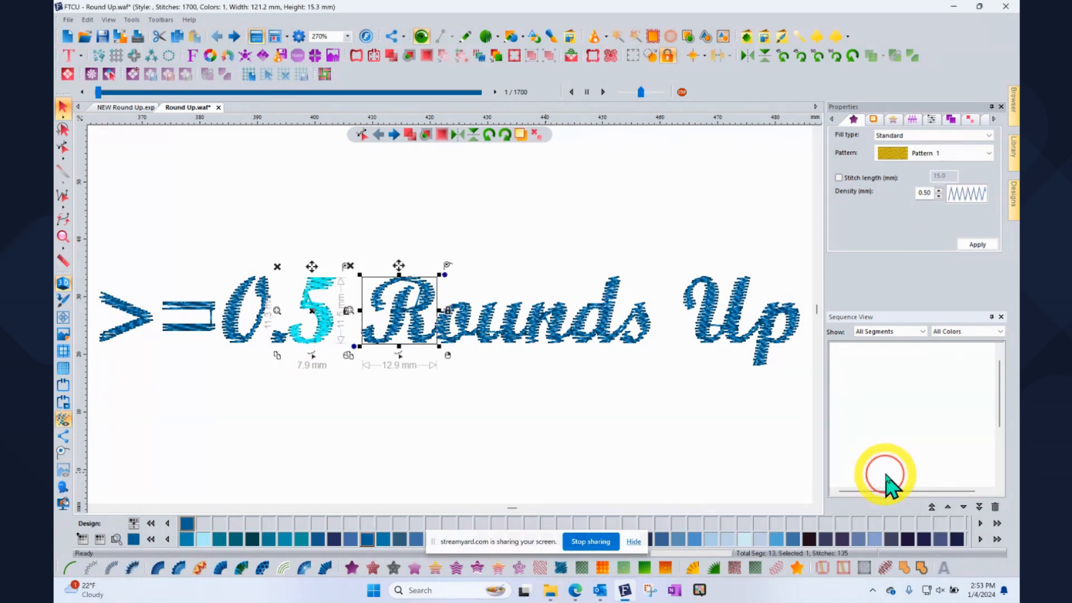
click(499, 433)
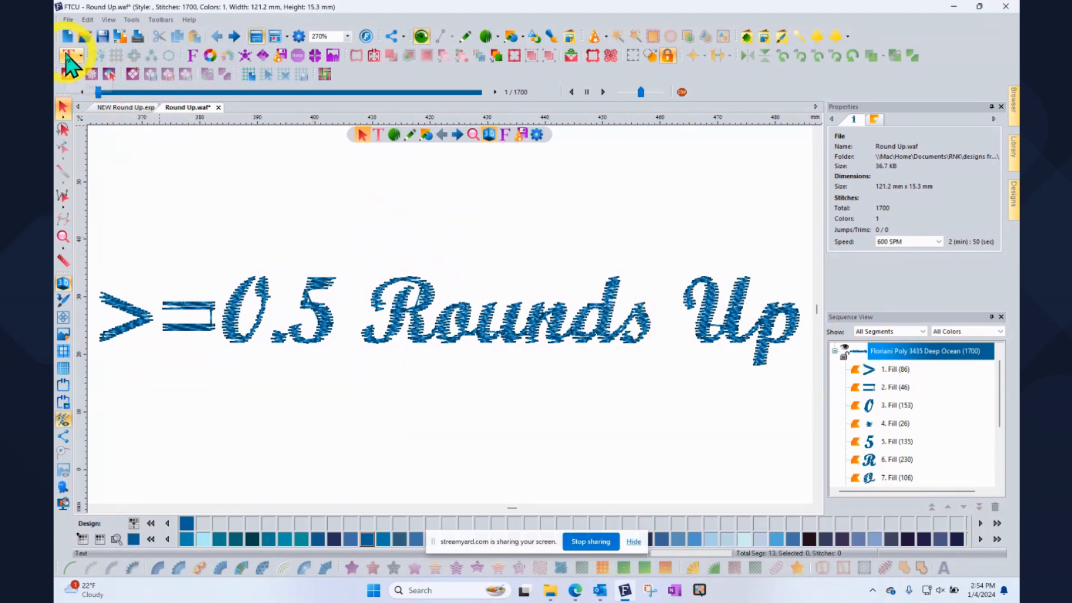
- Add a text object above the "0.5 Rounds Up" lettering, replace its default text with a first name, and deselect it
click(67, 55)
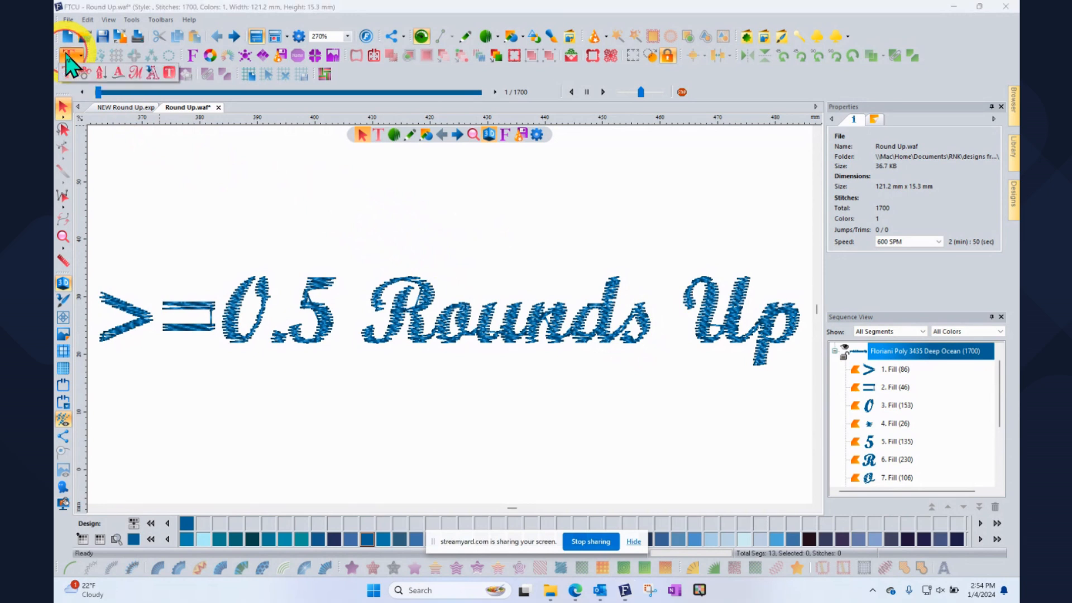
click(223, 173)
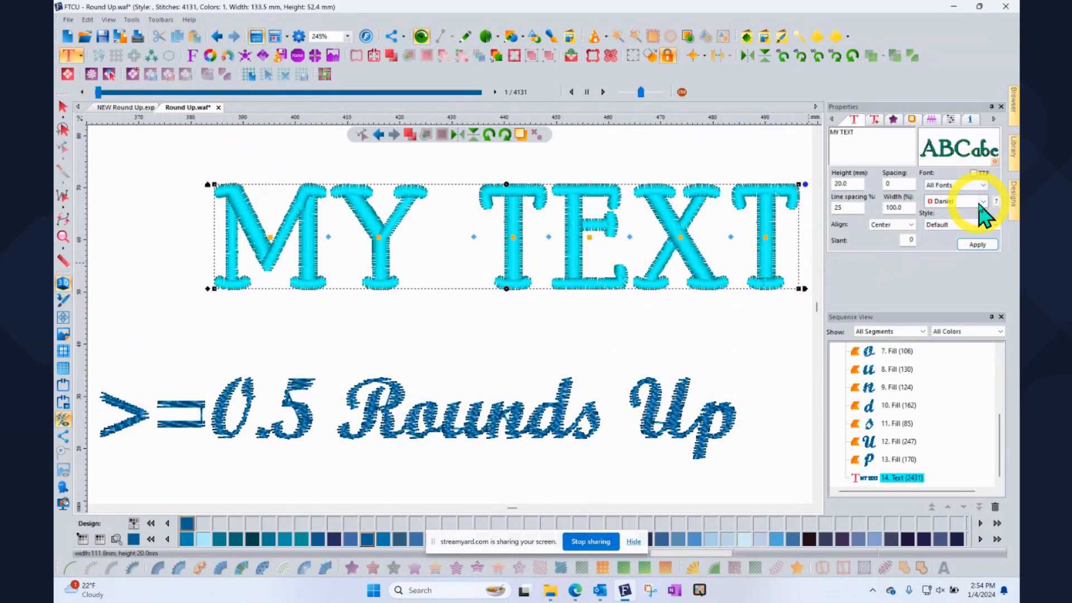
triple_click(862, 136)
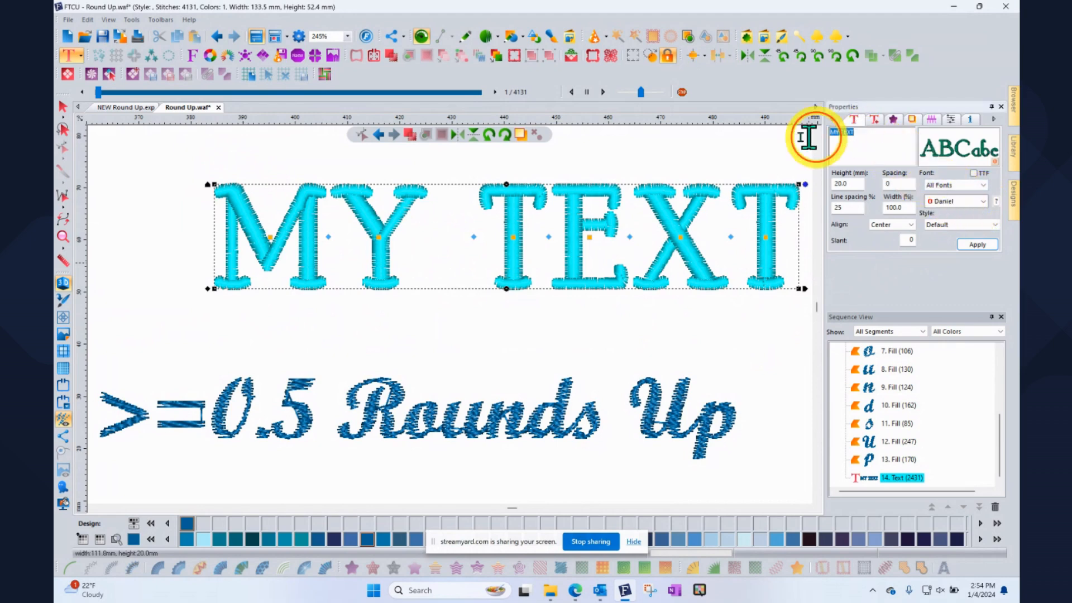
text(Tr)
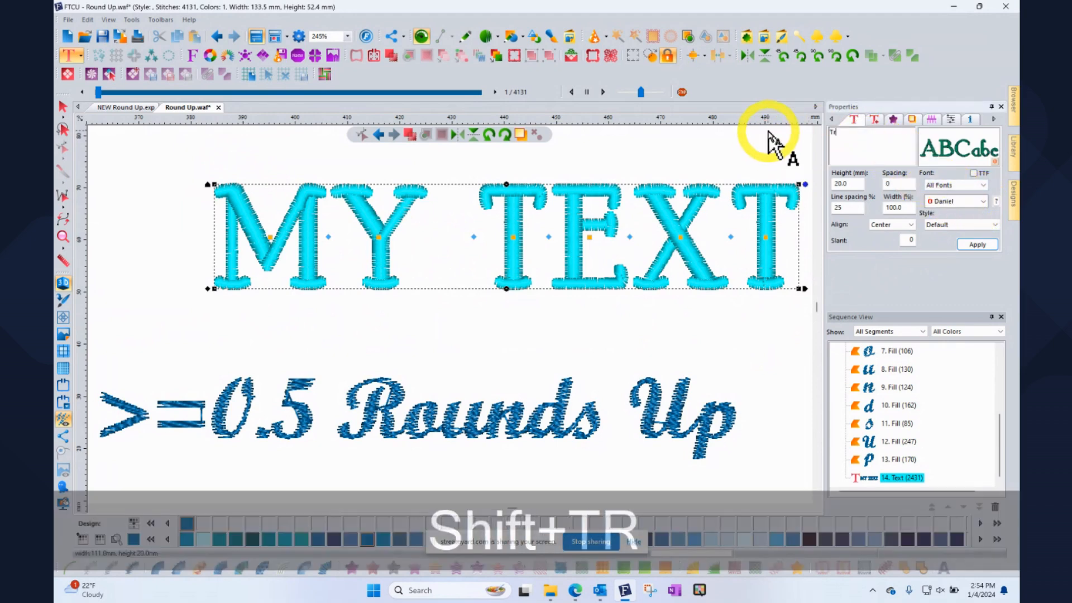
text(evor)
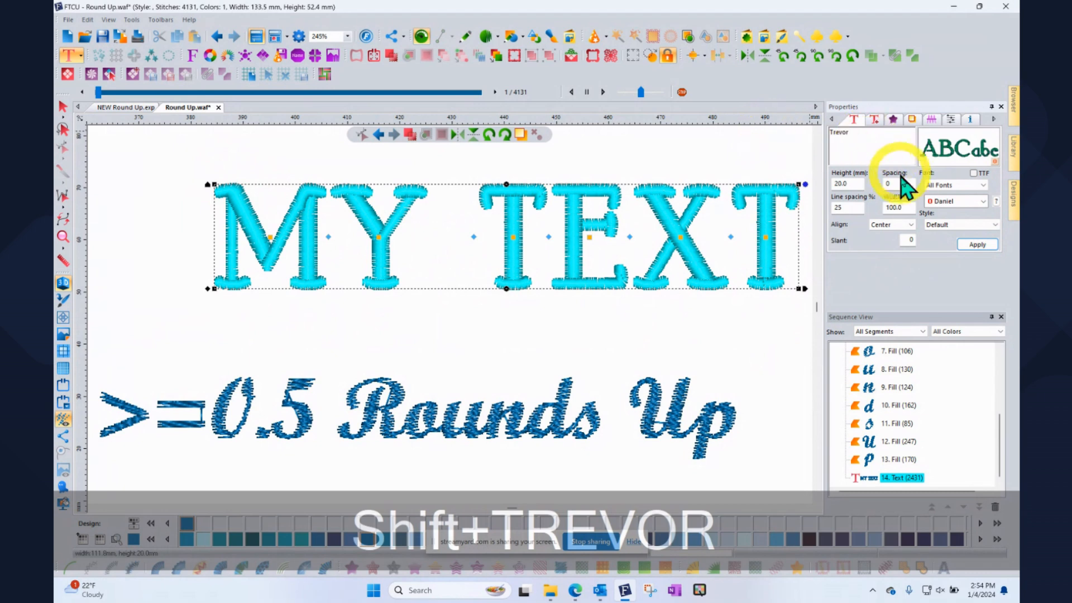
click(975, 244)
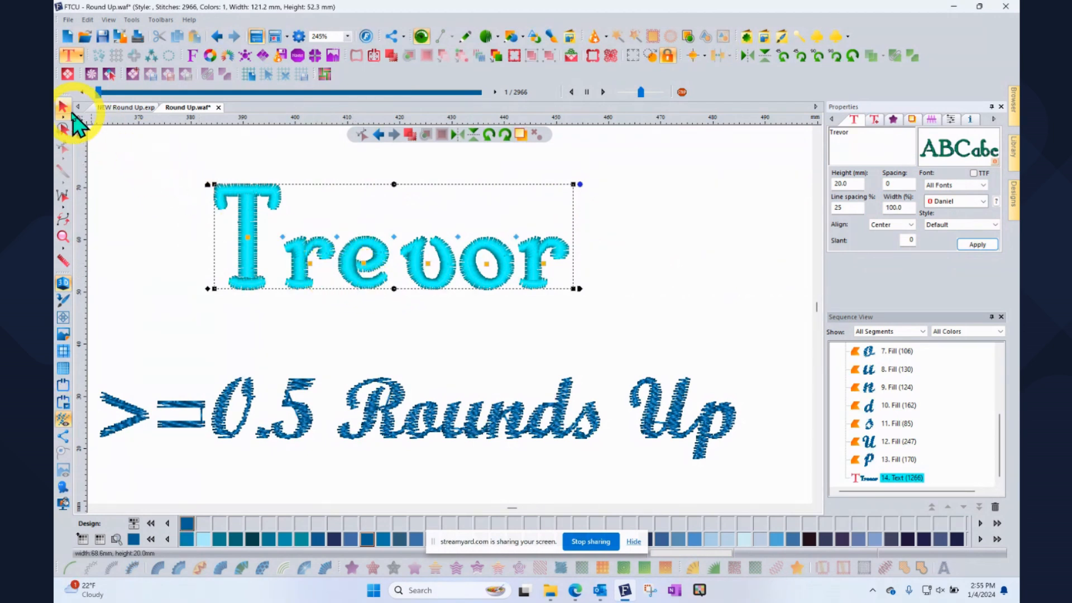
click(63, 106)
click(301, 338)
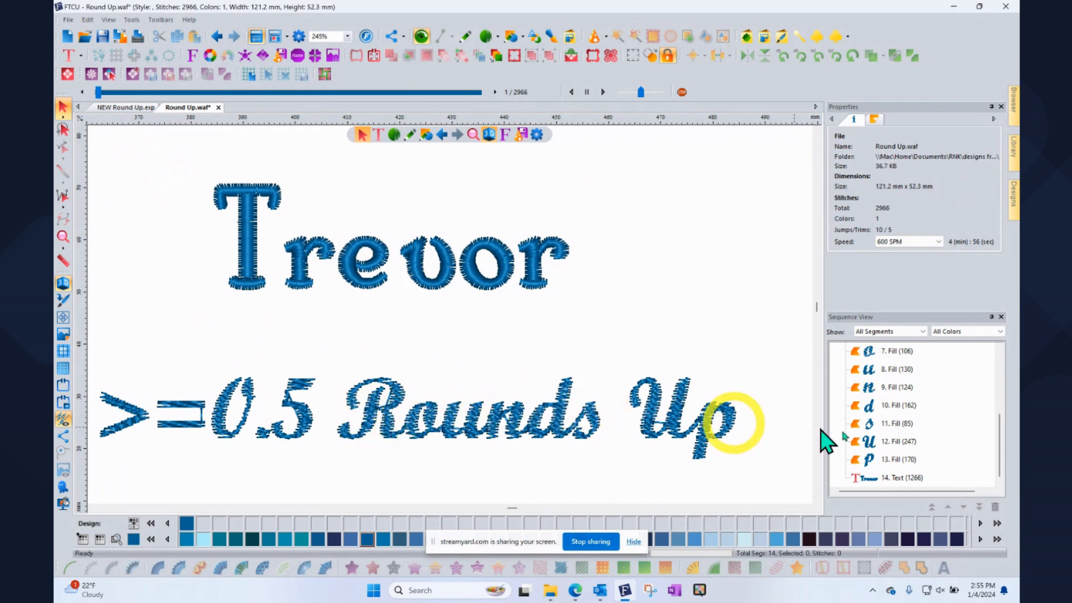
- Convert all segments of the ">=0.5 Rounds Up" lettering from fill to Satin Path stitches
scroll(895, 398, up, 1)
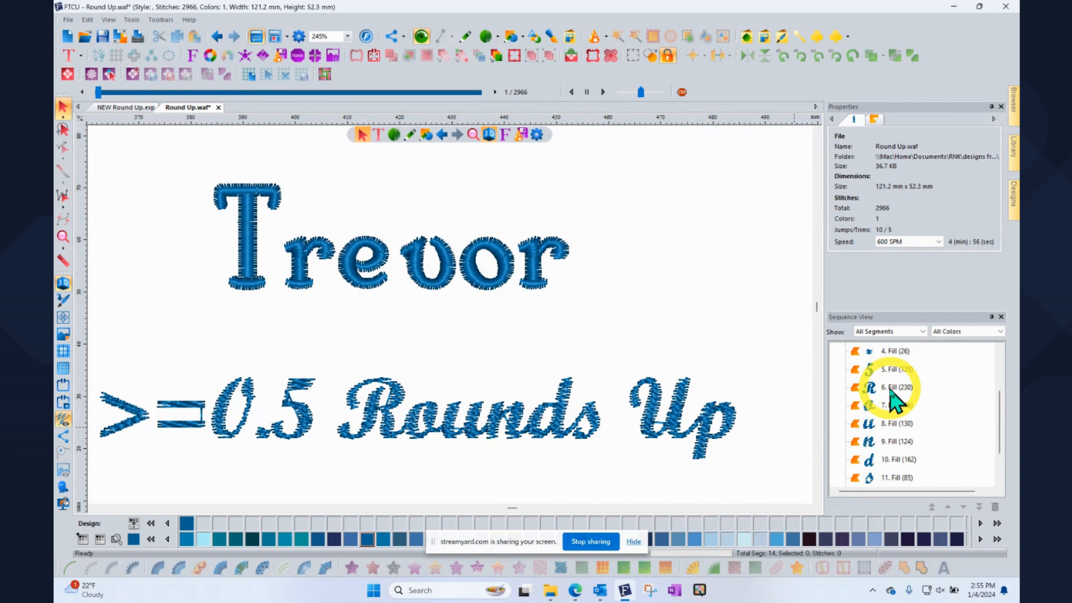
scroll(896, 397, down, 1)
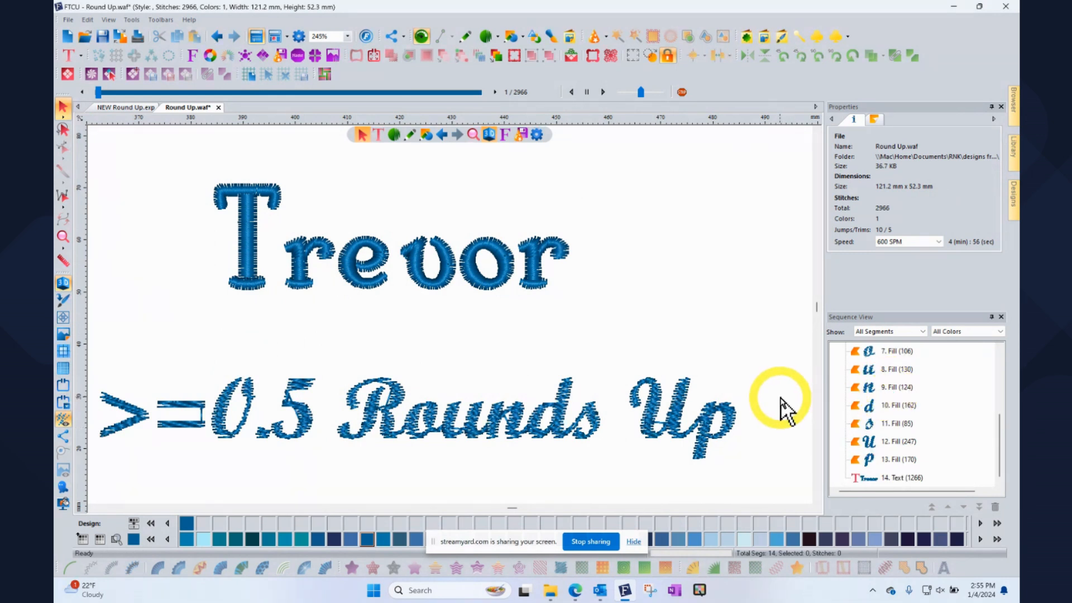
click(398, 397)
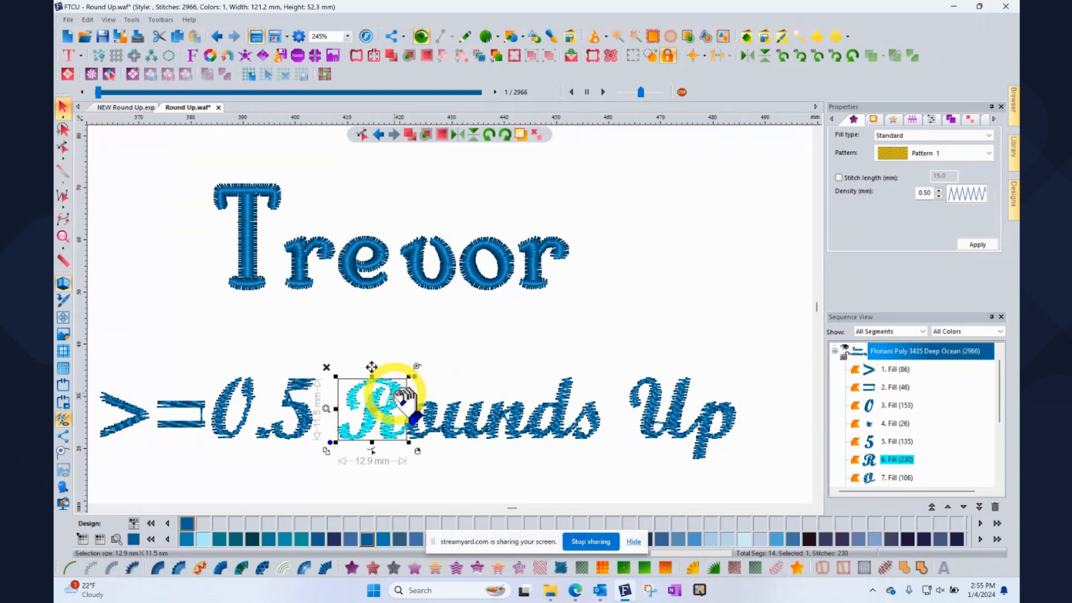
drag(760, 347, 94, 494)
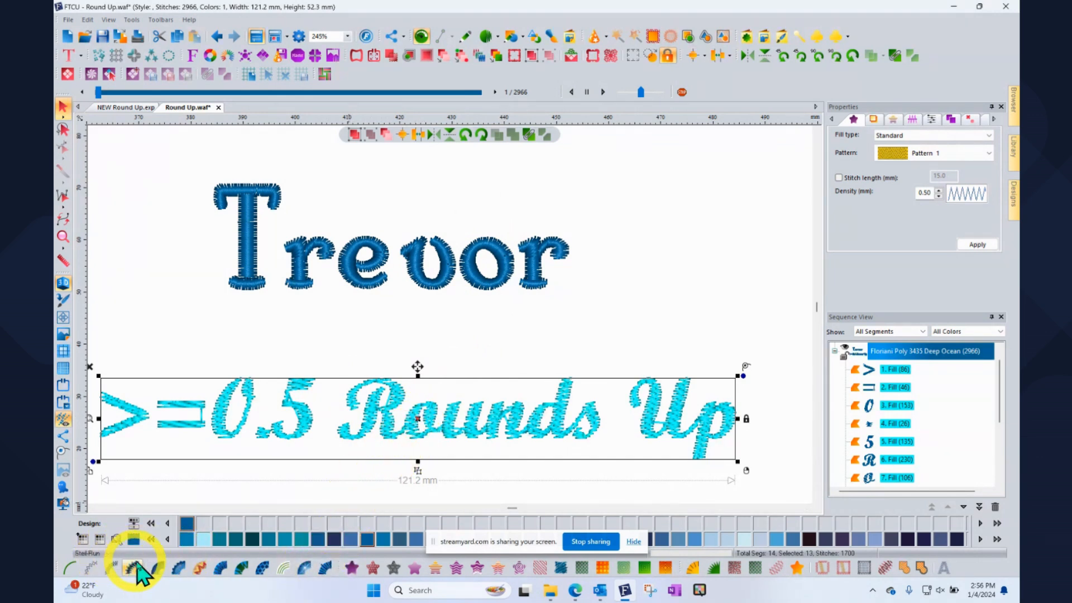
click(327, 569)
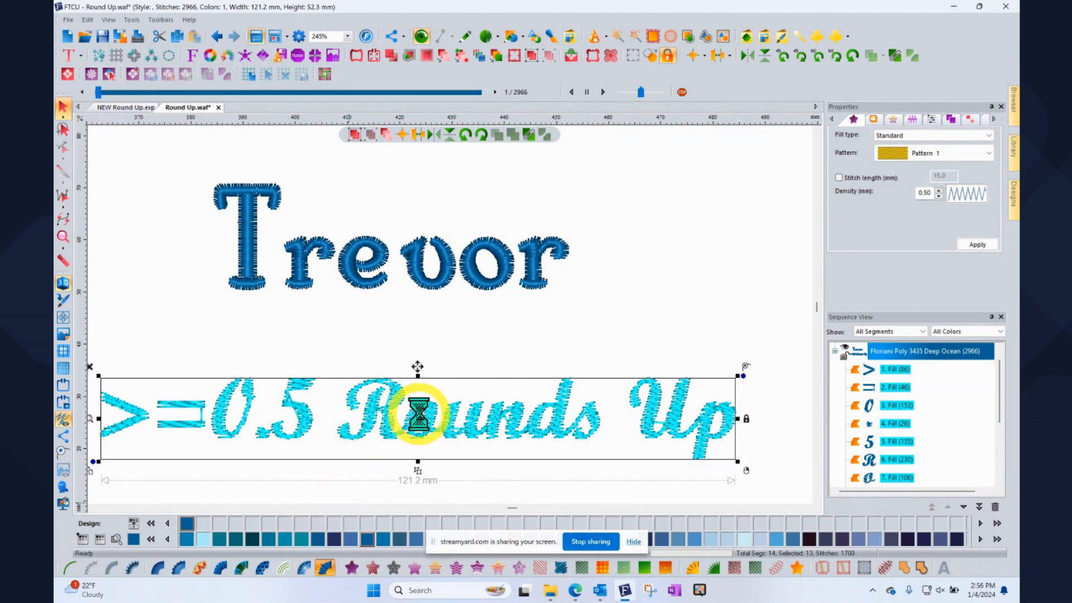
click(586, 338)
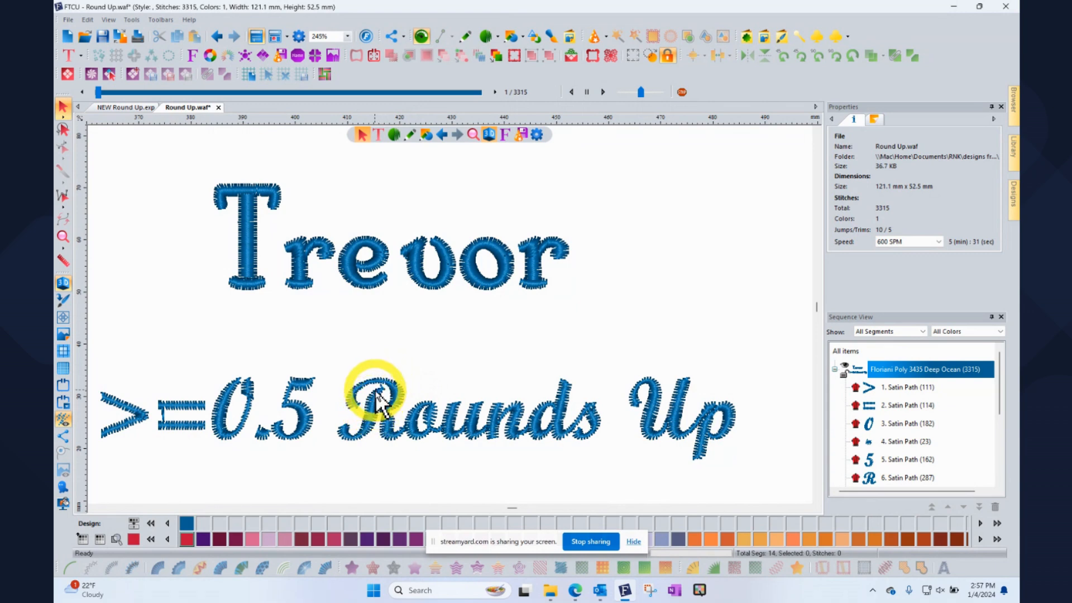
- Measure the width of the satin column along the upper curve of the R in "Rounds"
scroll(375, 400, up, 3)
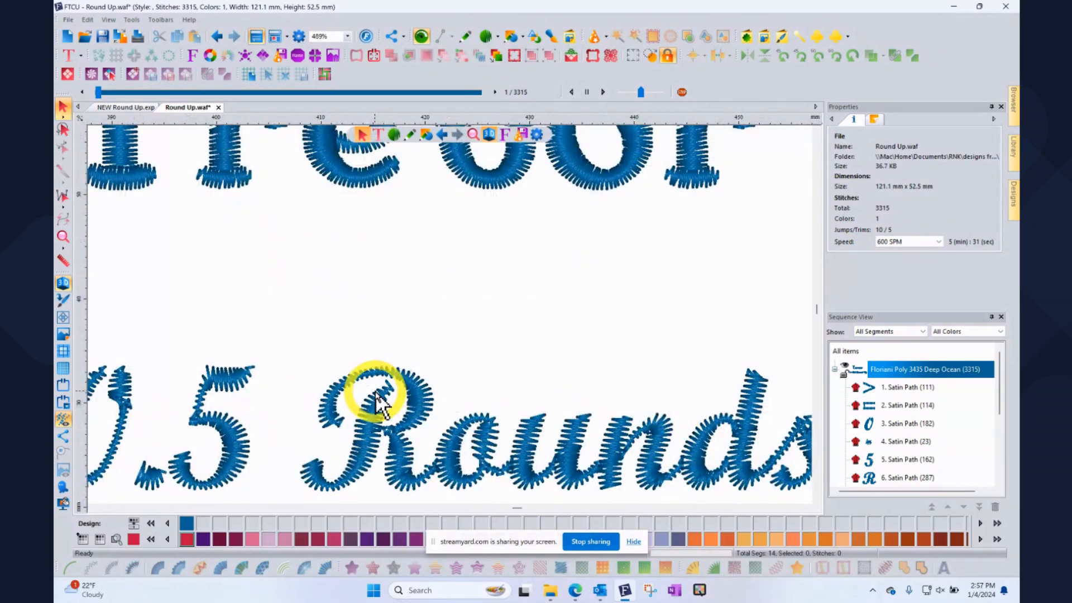
scroll(377, 391, up, 3)
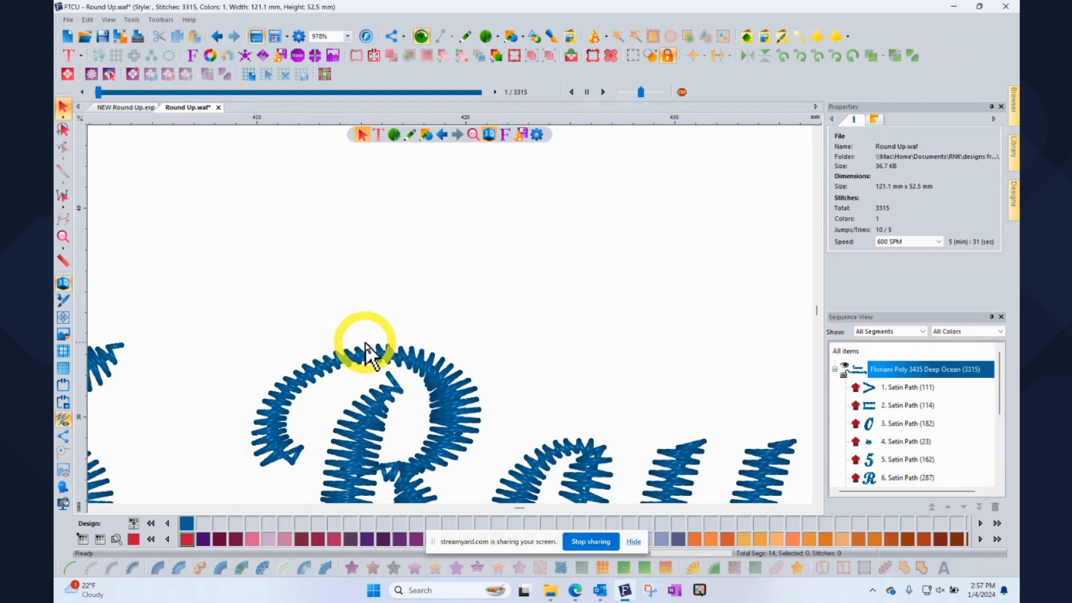
click(63, 260)
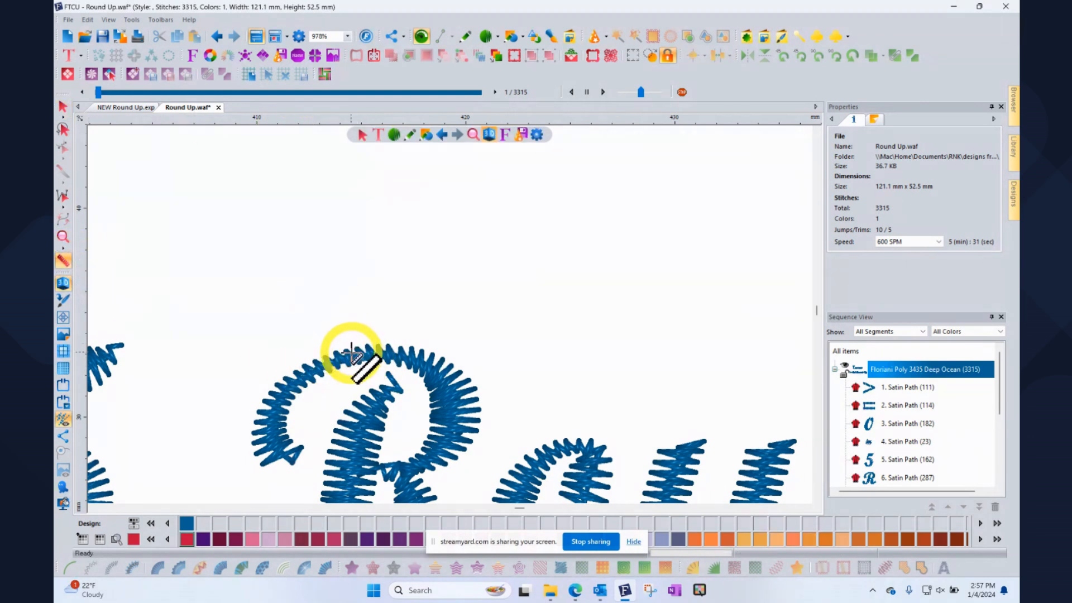
drag(354, 353, 360, 369)
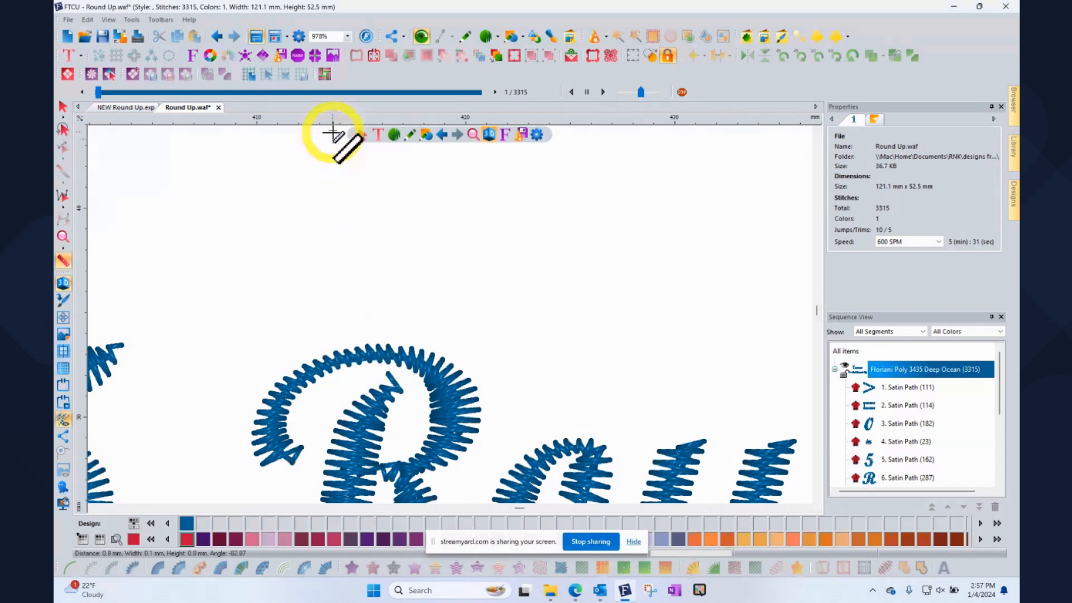
- Switch the ruler units to inches and remeasure the satin column on the upper curve of the R
right_click(333, 121)
click(357, 141)
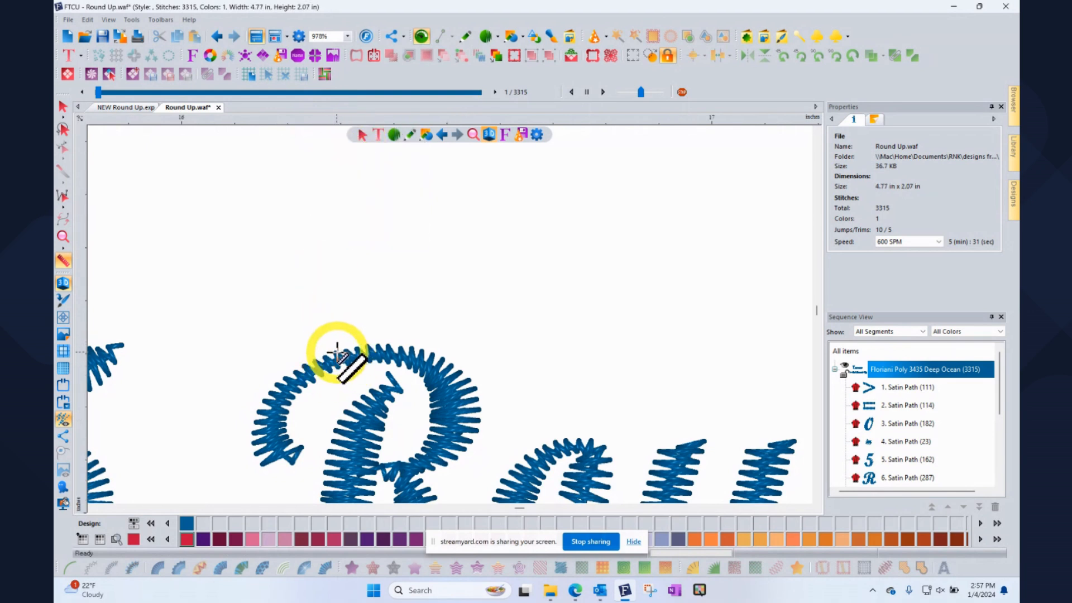
drag(334, 352, 339, 367)
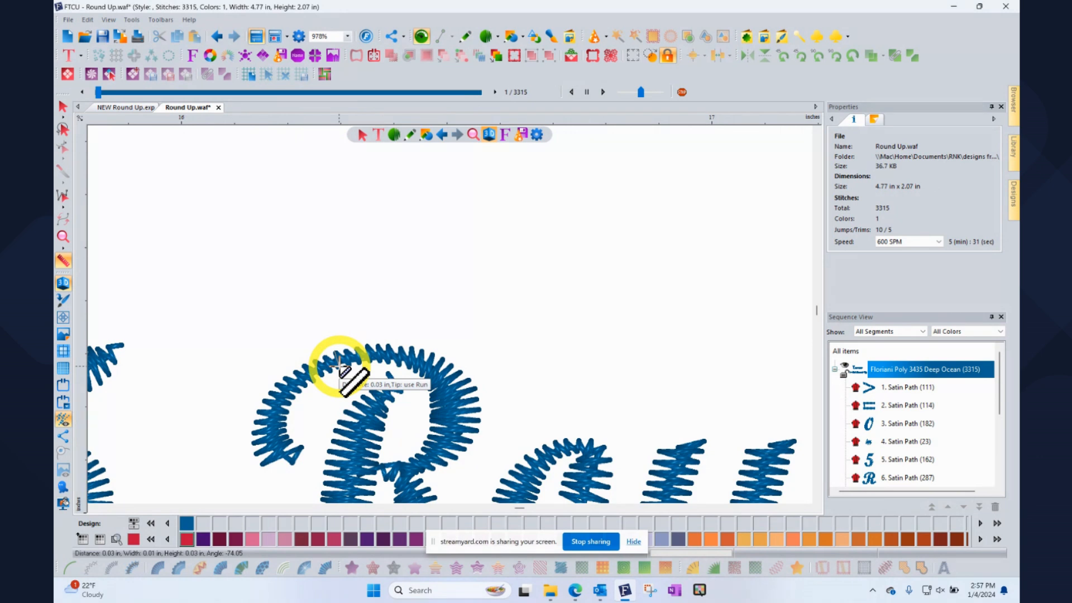
drag(339, 366, 340, 367)
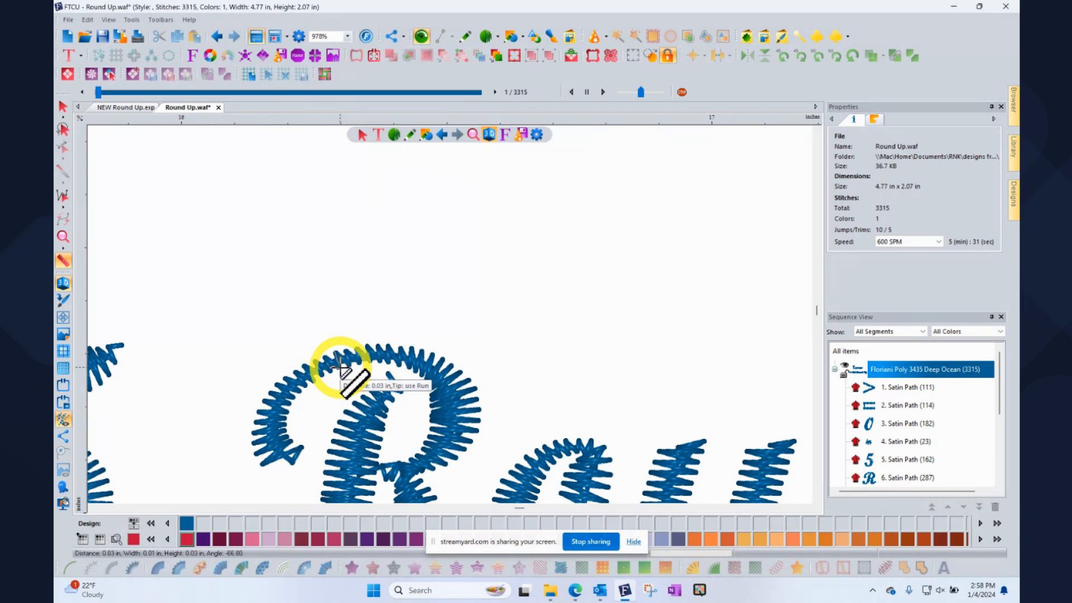
drag(338, 363, 339, 363)
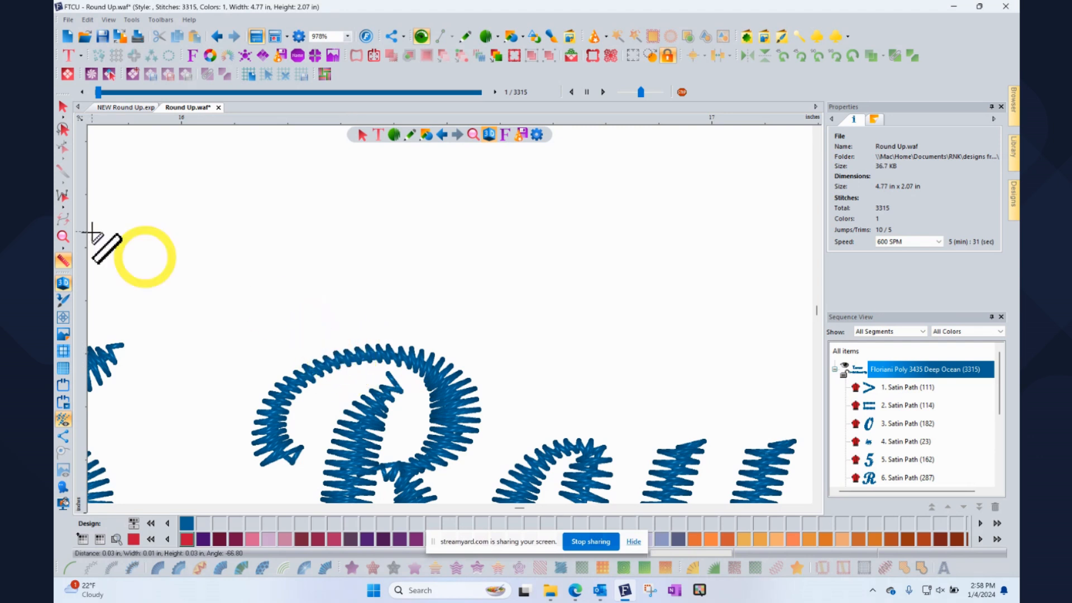
click(63, 107)
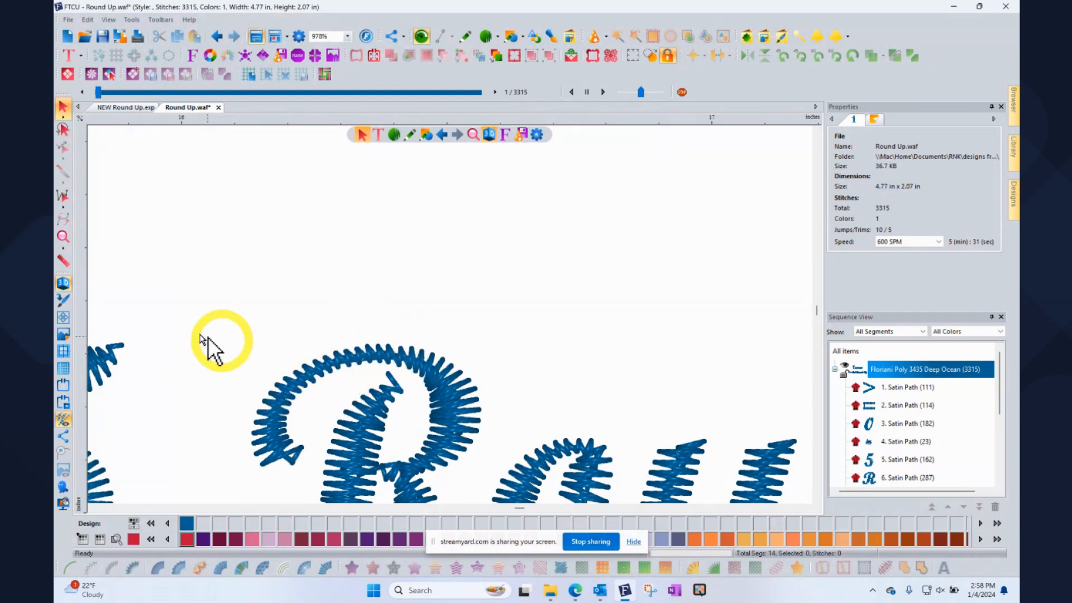
- Apply 0.2 mm of absolute pull compensation on both sides of the whole ">=0.5 Rounds Up" lettering
click(65, 238)
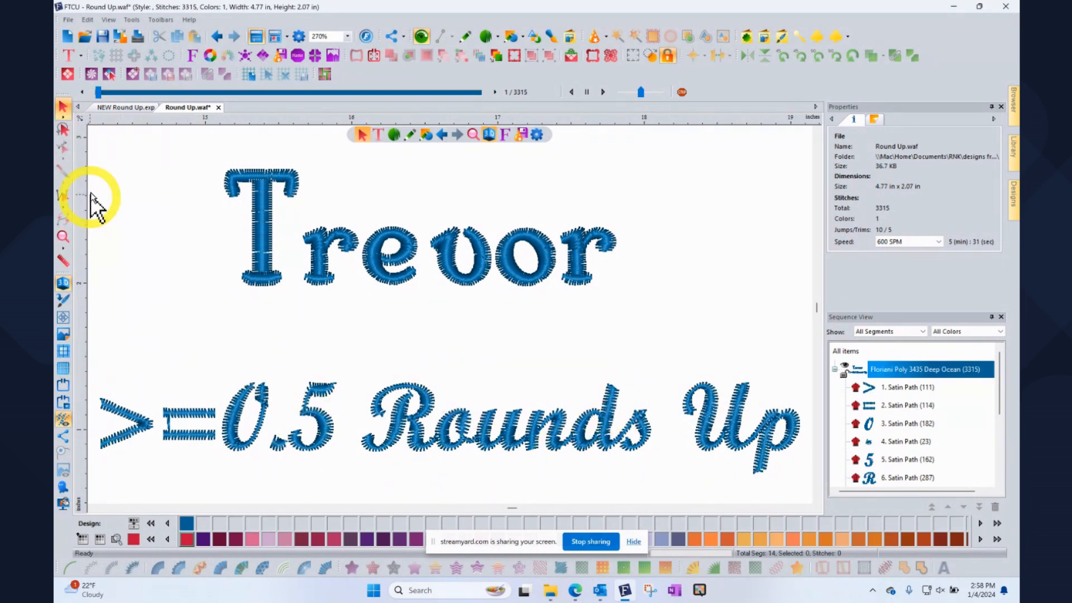
drag(93, 336, 810, 500)
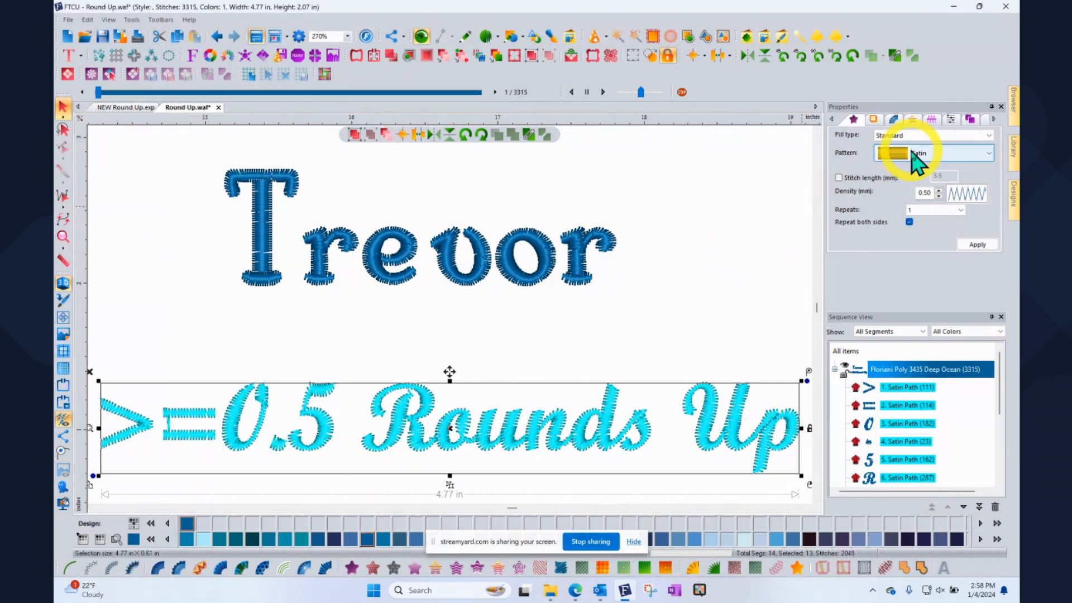
click(874, 121)
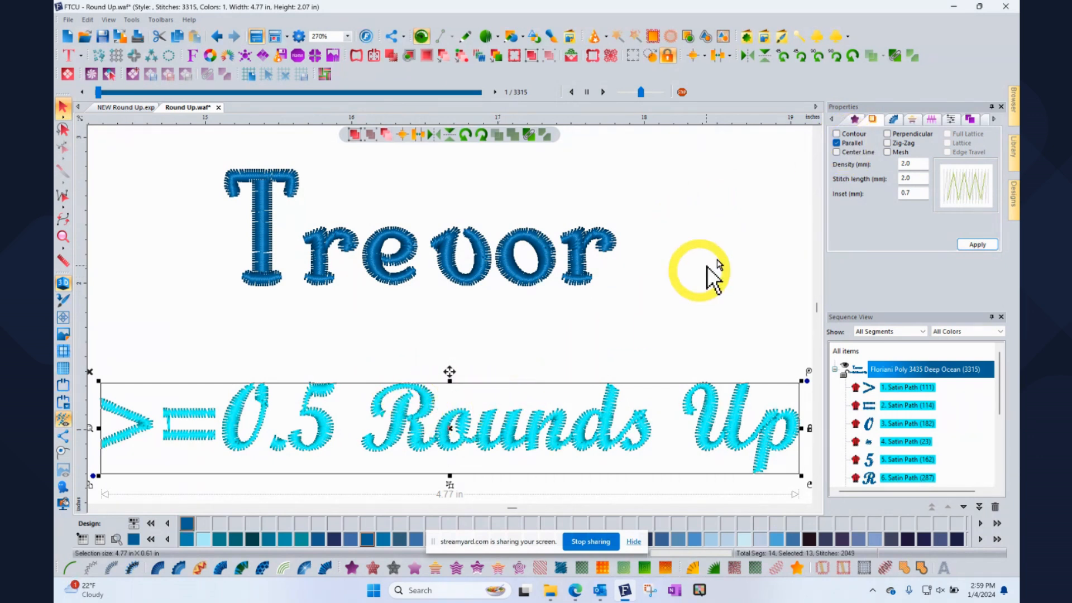
click(931, 119)
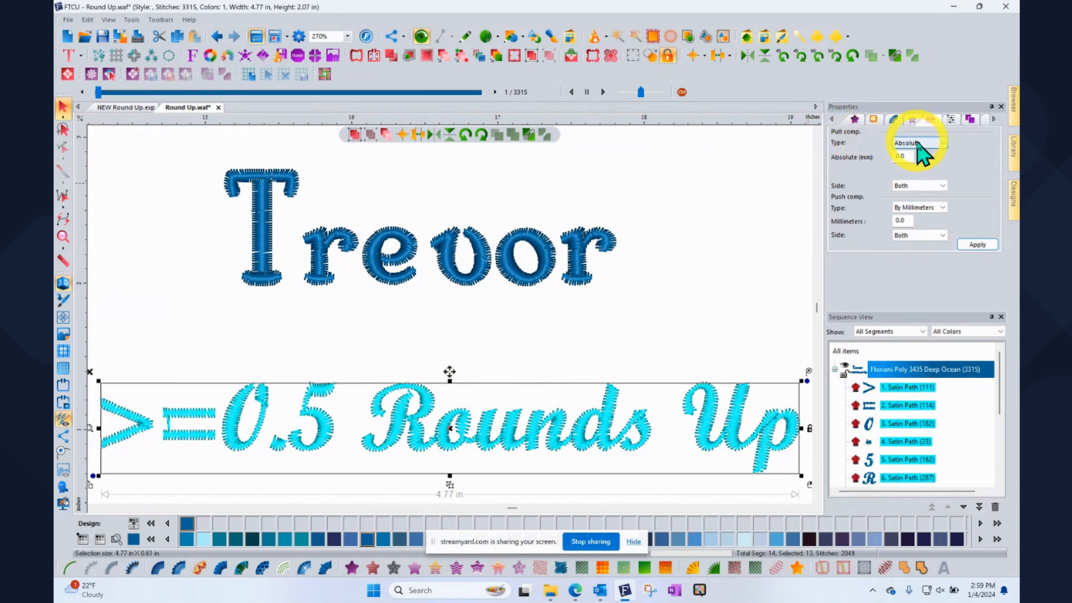
click(905, 156)
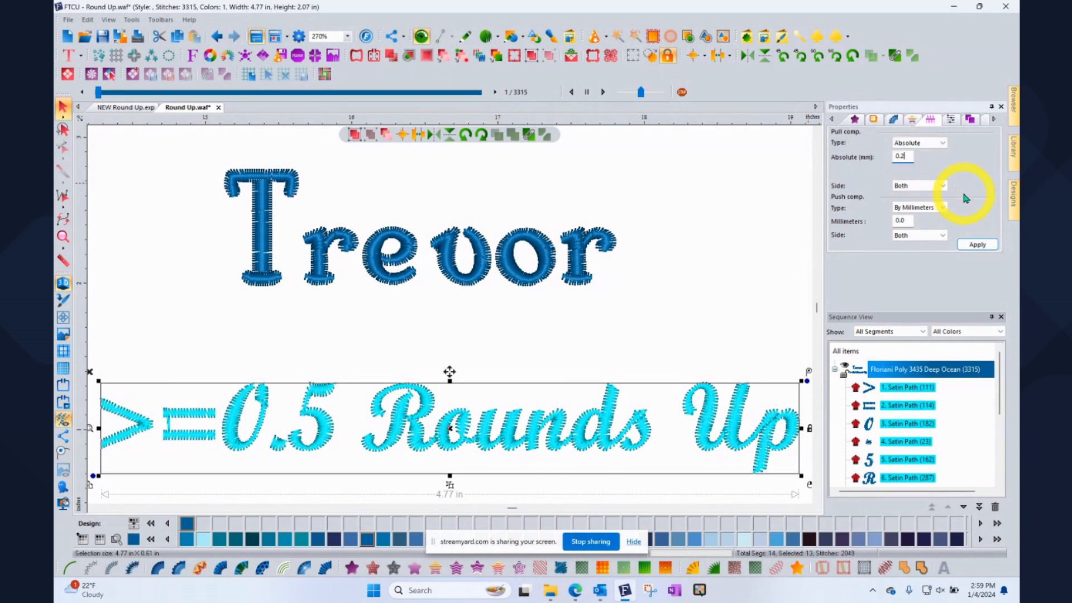
click(977, 245)
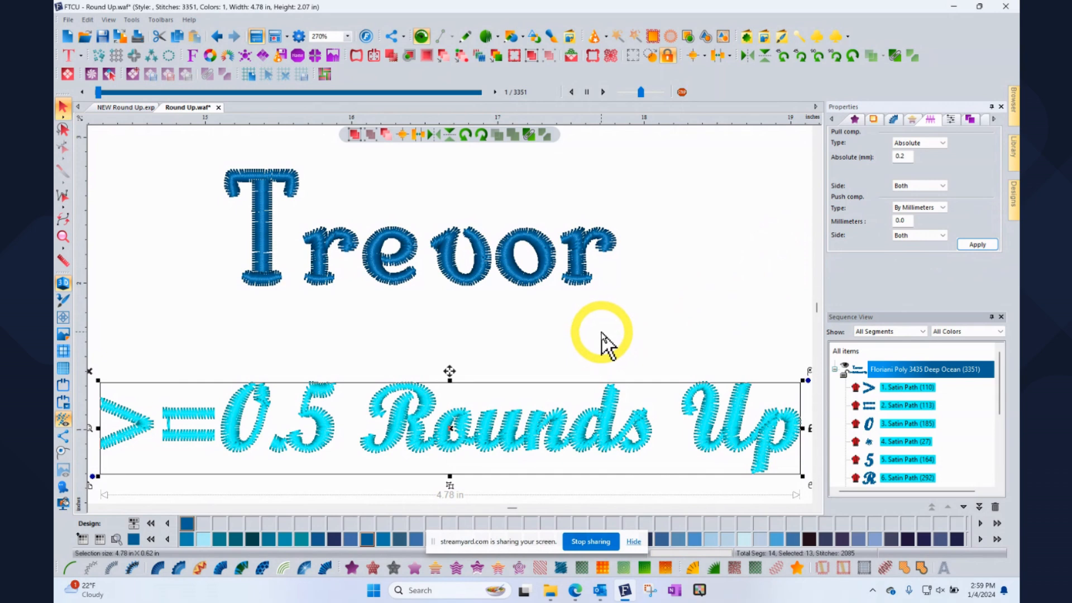
- Undo and redo the pull compensation change to compare the satin columns in "Rounds" before and after
click(216, 37)
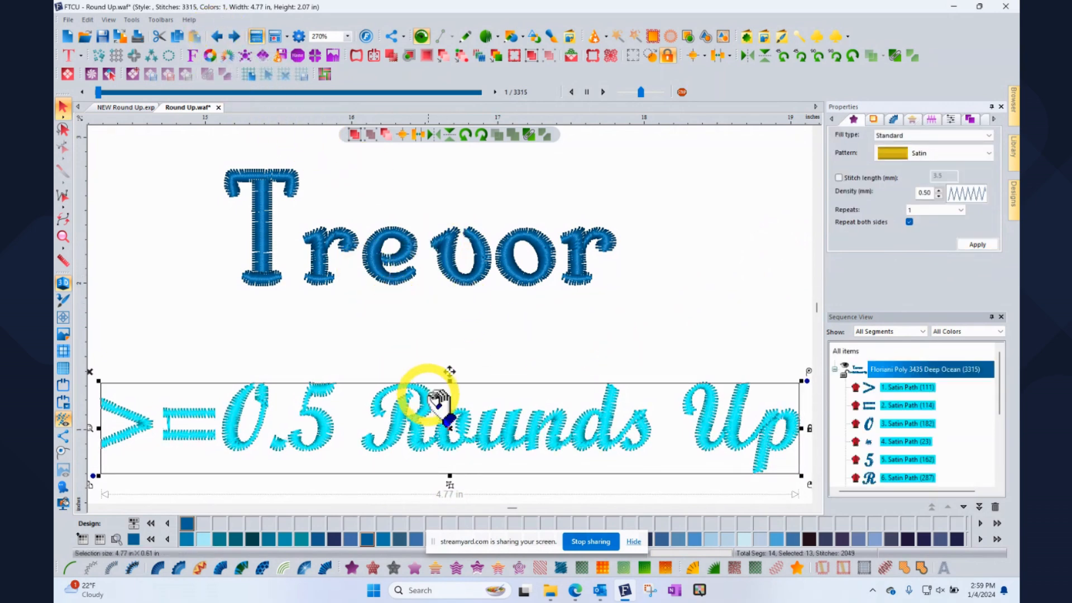
scroll(458, 446, down, 1)
scroll(458, 446, up, 1)
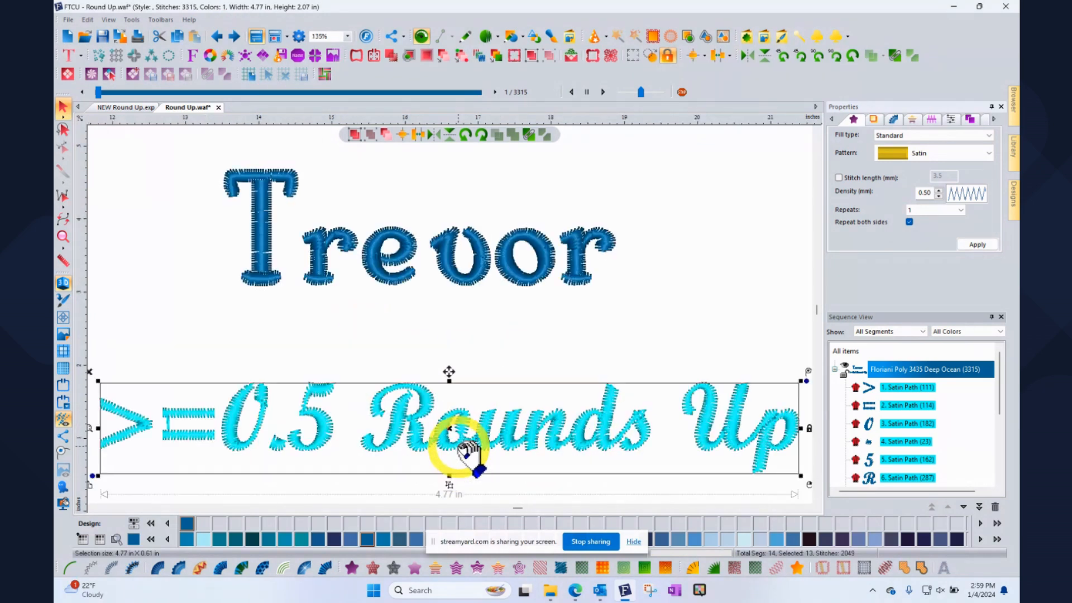
scroll(458, 446, up, 2)
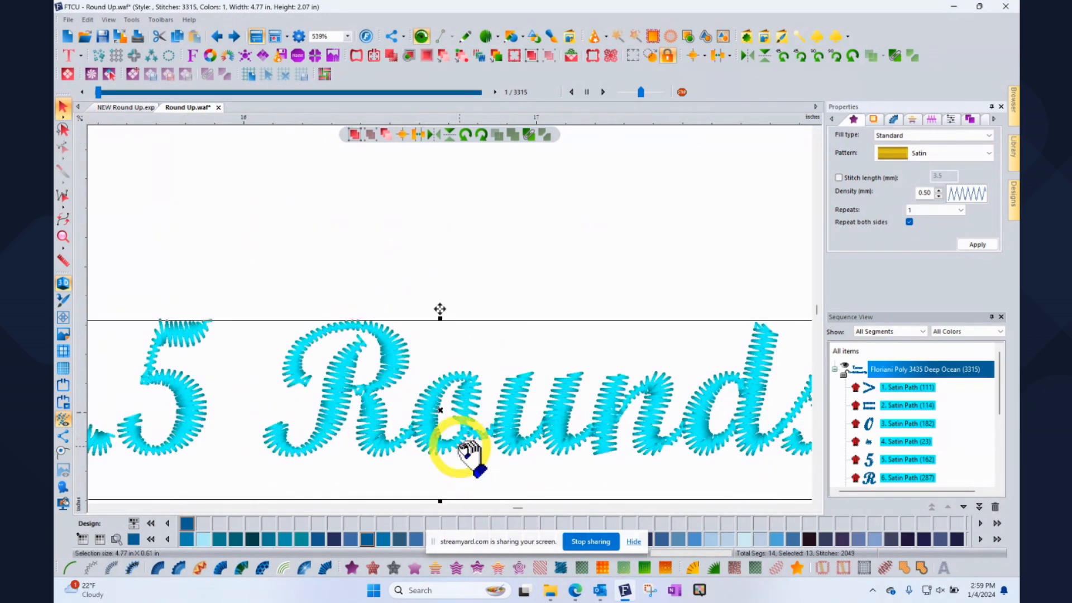
click(234, 38)
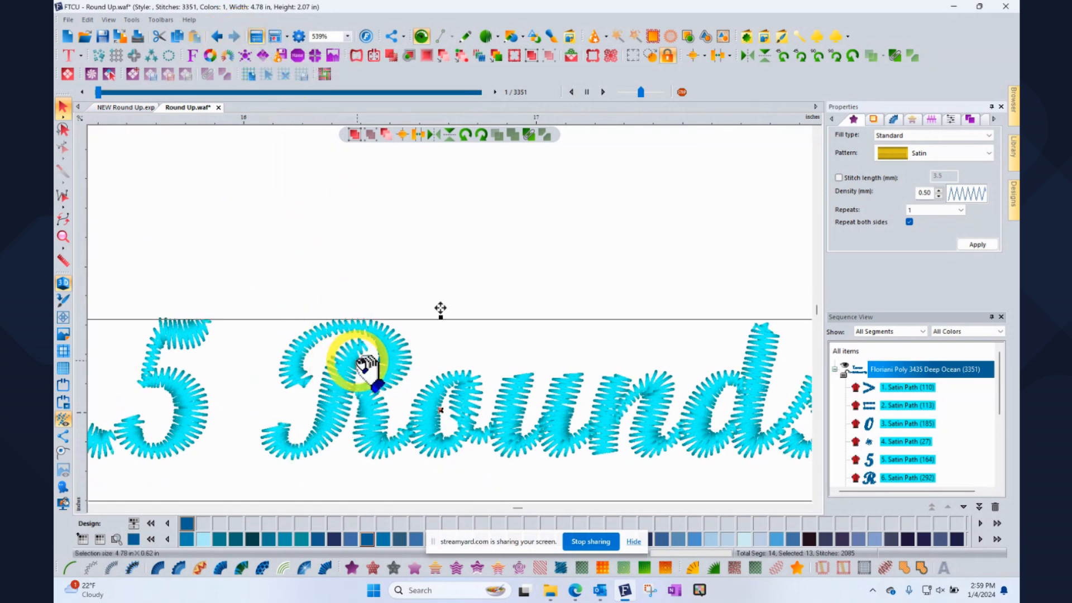
- Deselect the lettering and turn off the 3D stitch display to examine the stitch lines and jumps around "0.5"
click(63, 236)
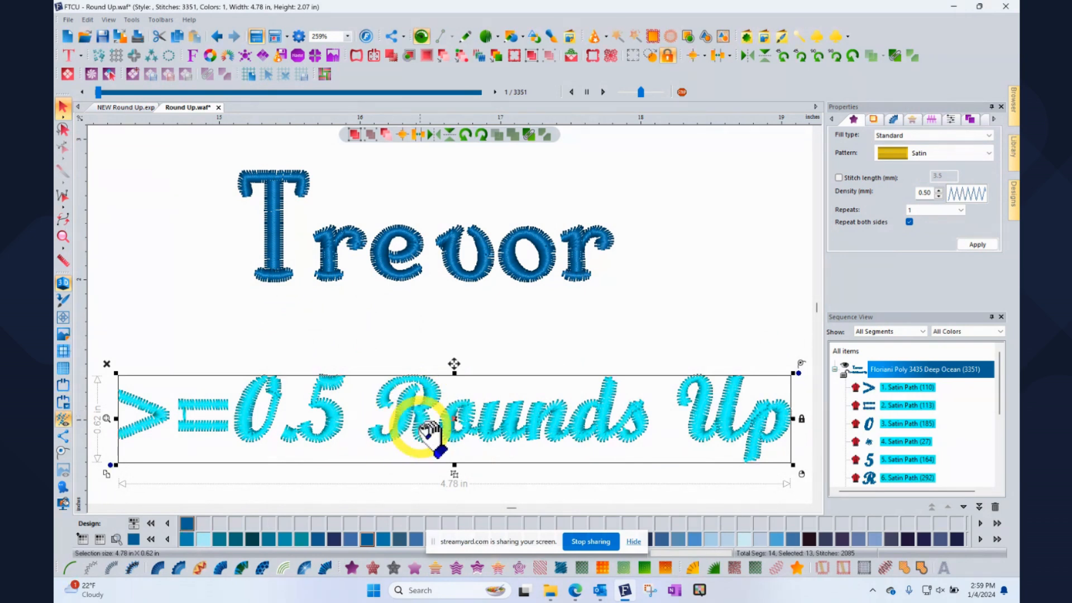
click(348, 335)
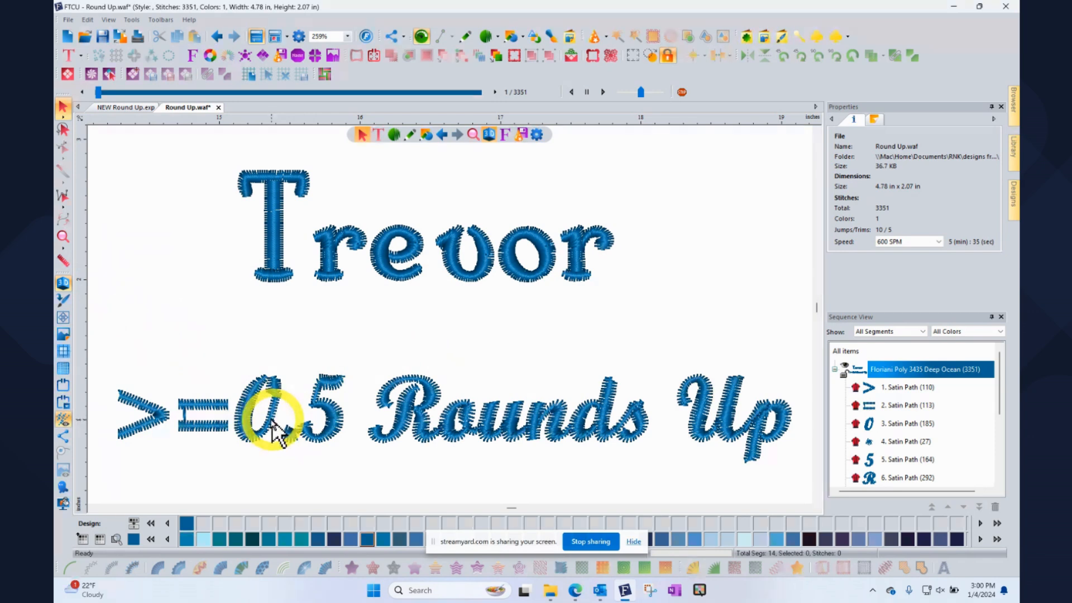
click(63, 285)
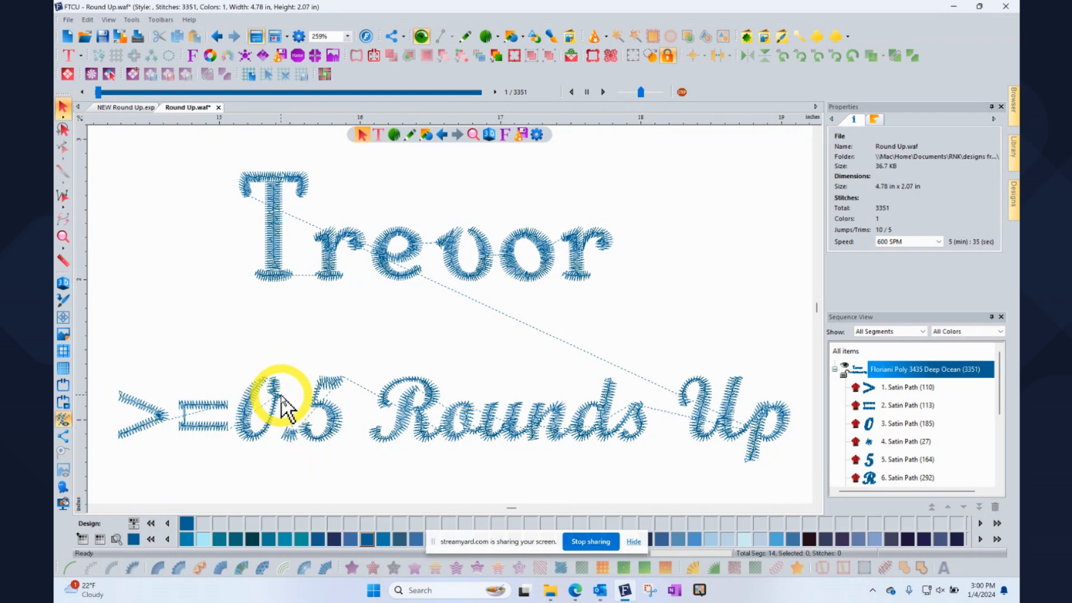
scroll(282, 403, down, 2)
scroll(283, 407, up, 5)
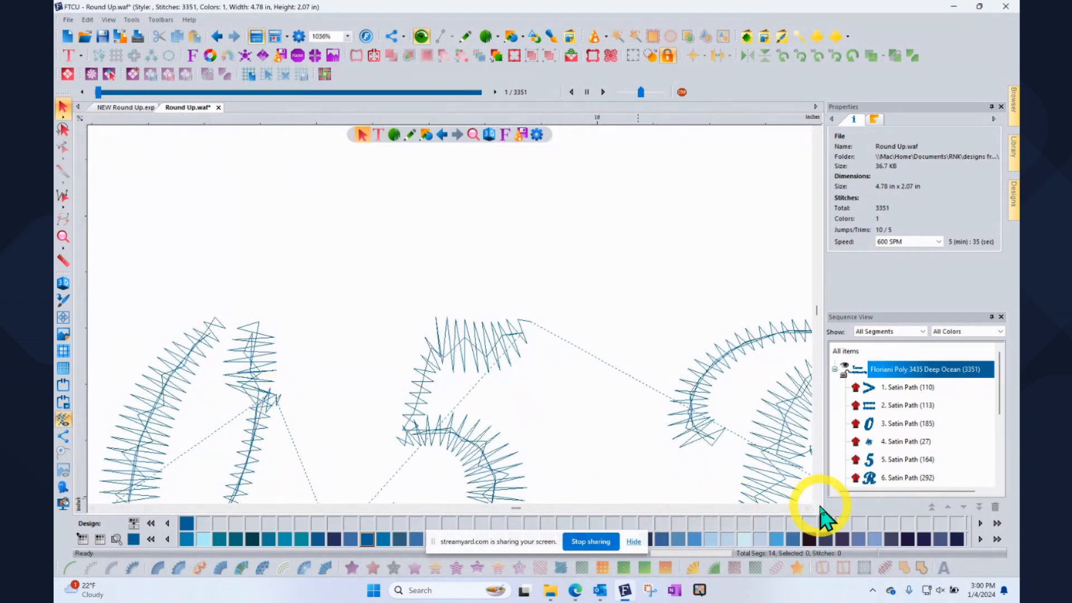
scroll(815, 500, down, 2)
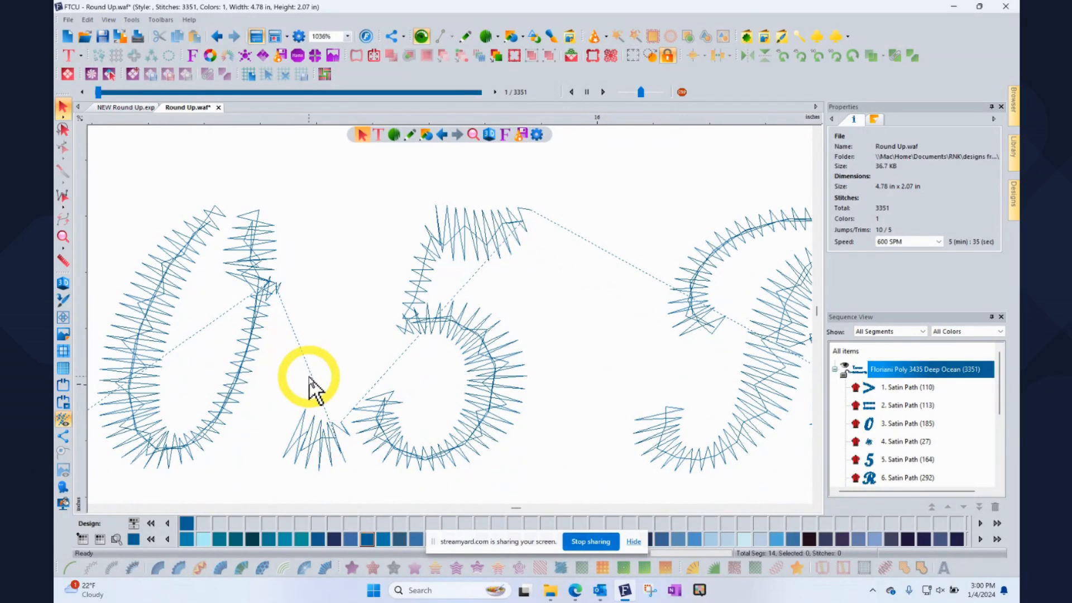
- Undo the pull compensation, satin conversion and added text object to restore the original fill-stitched lettering
click(217, 37)
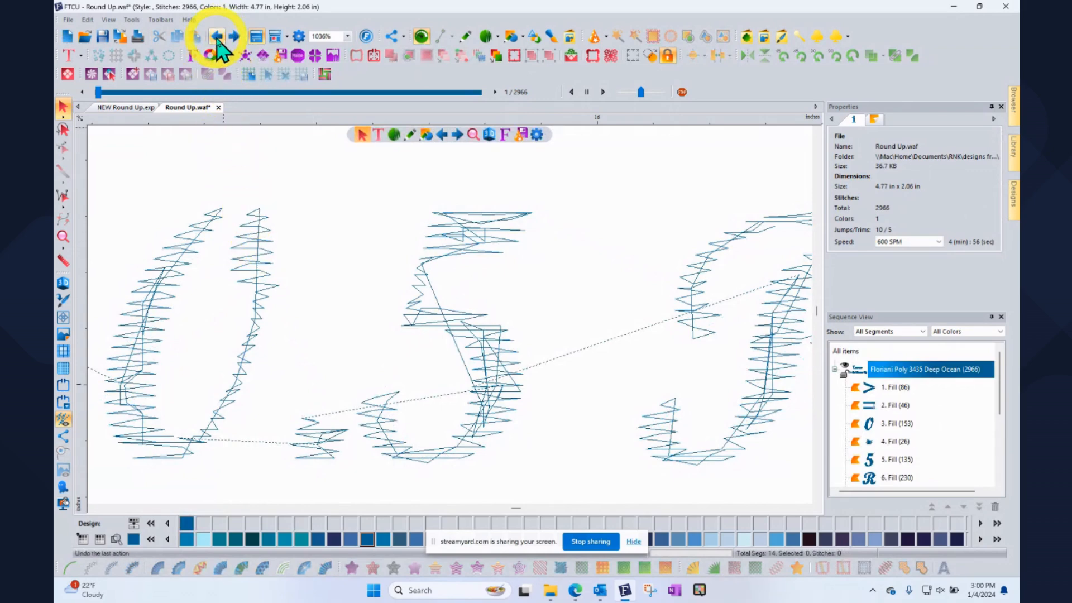
click(215, 37)
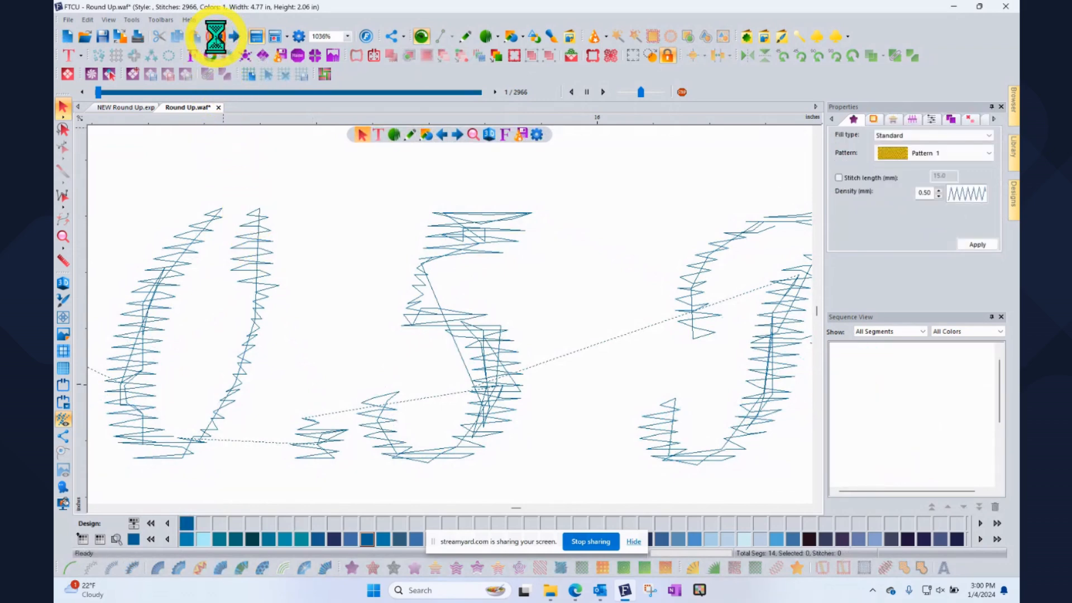
click(290, 167)
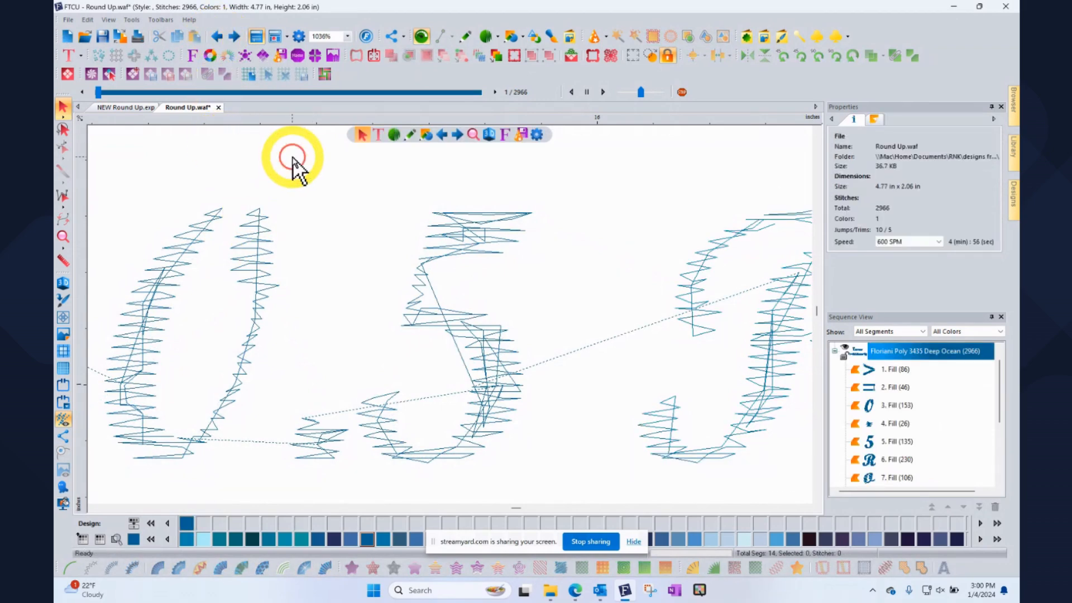
click(63, 237)
click(216, 37)
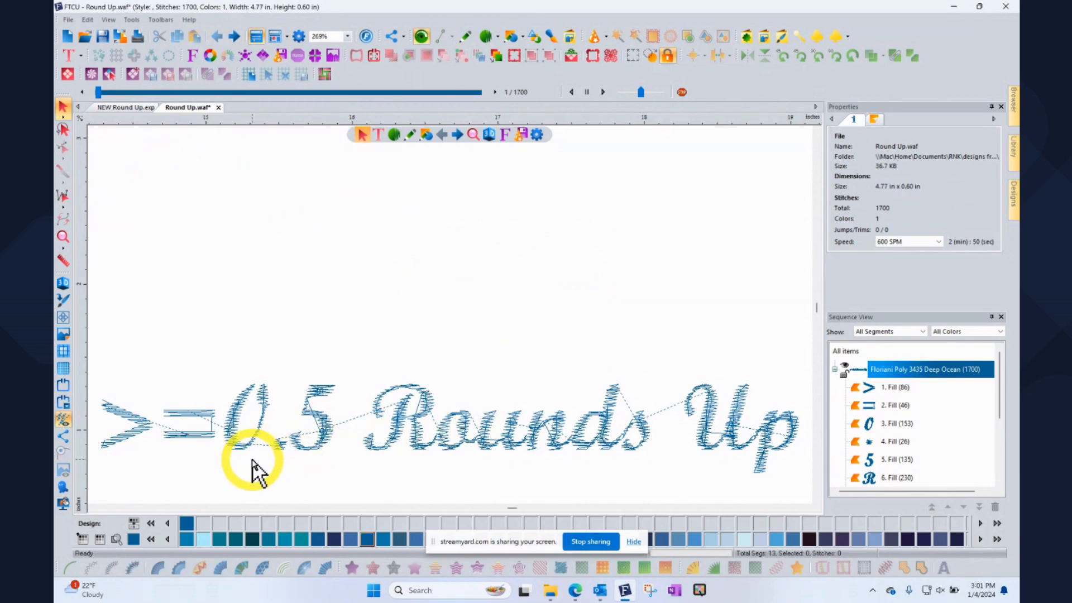
- Measure the length of the jump between the 0 and the decimal point
scroll(254, 461, up, 2)
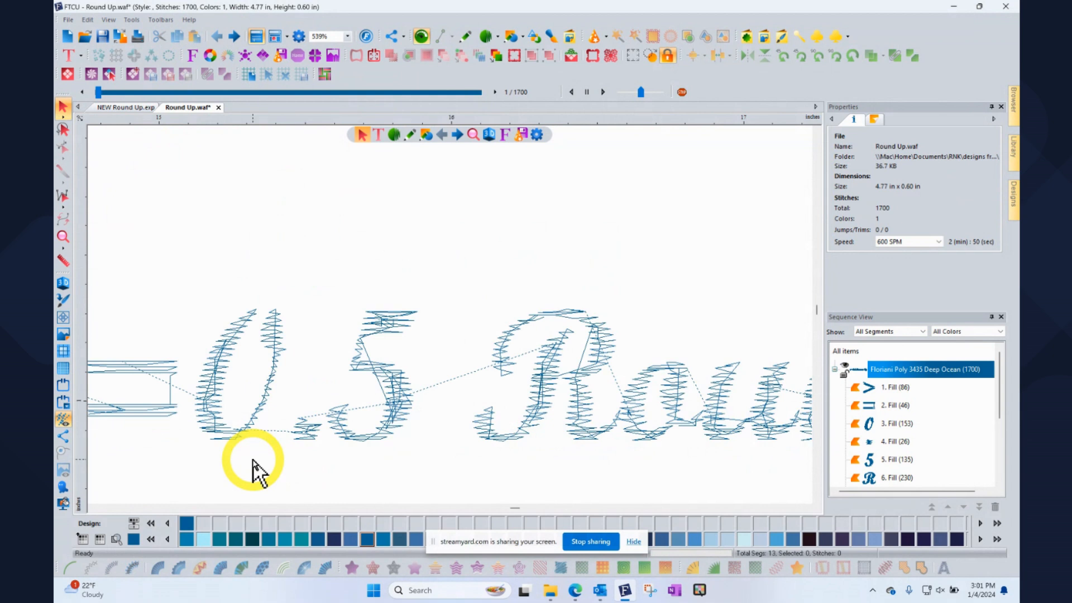
scroll(254, 462, up, 2)
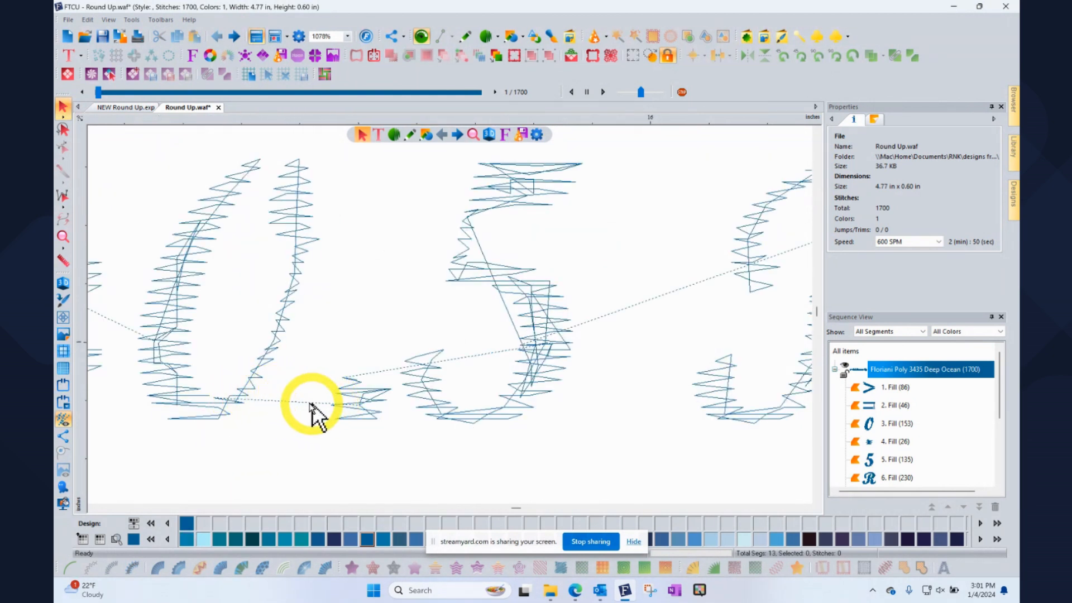
click(63, 260)
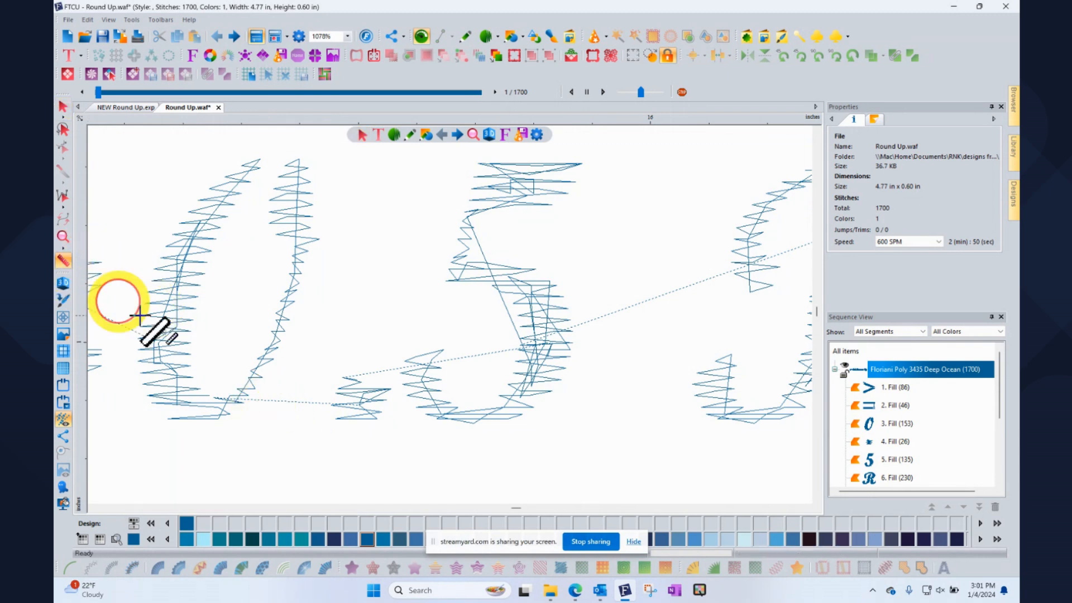
drag(250, 398, 330, 398)
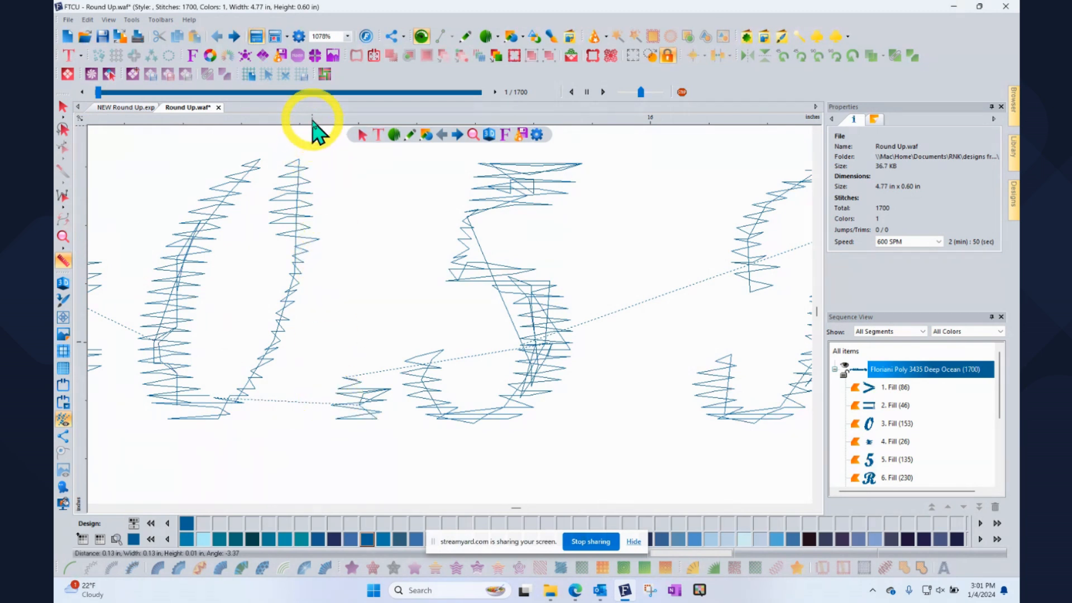
- Switch the ruler units to millimetres and remeasure the jump between the 0 and the decimal point
right_click(312, 120)
click(330, 125)
drag(247, 395, 332, 404)
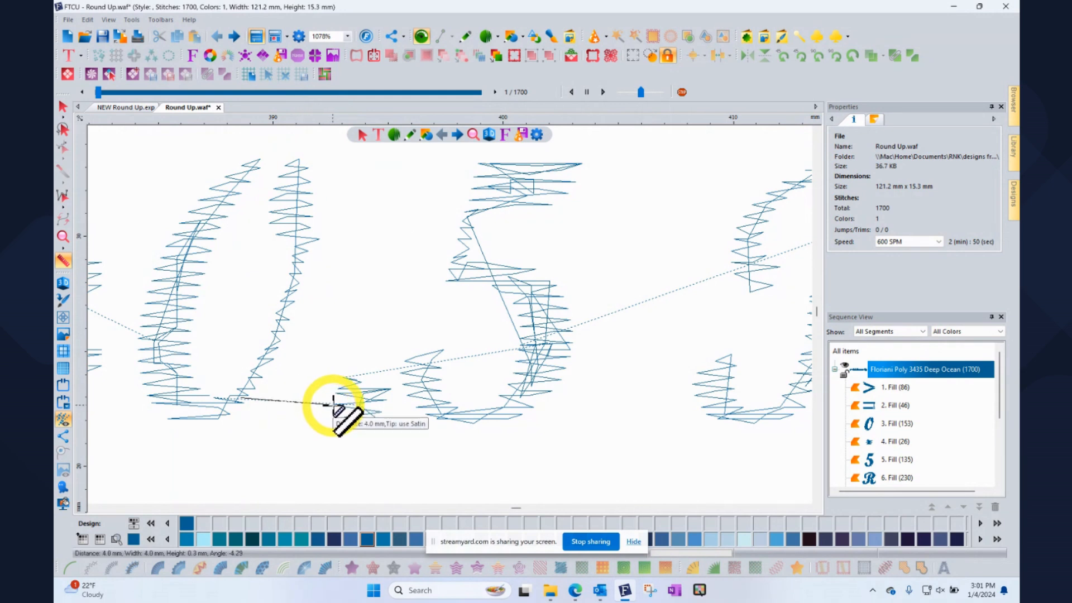
drag(333, 404, 320, 401)
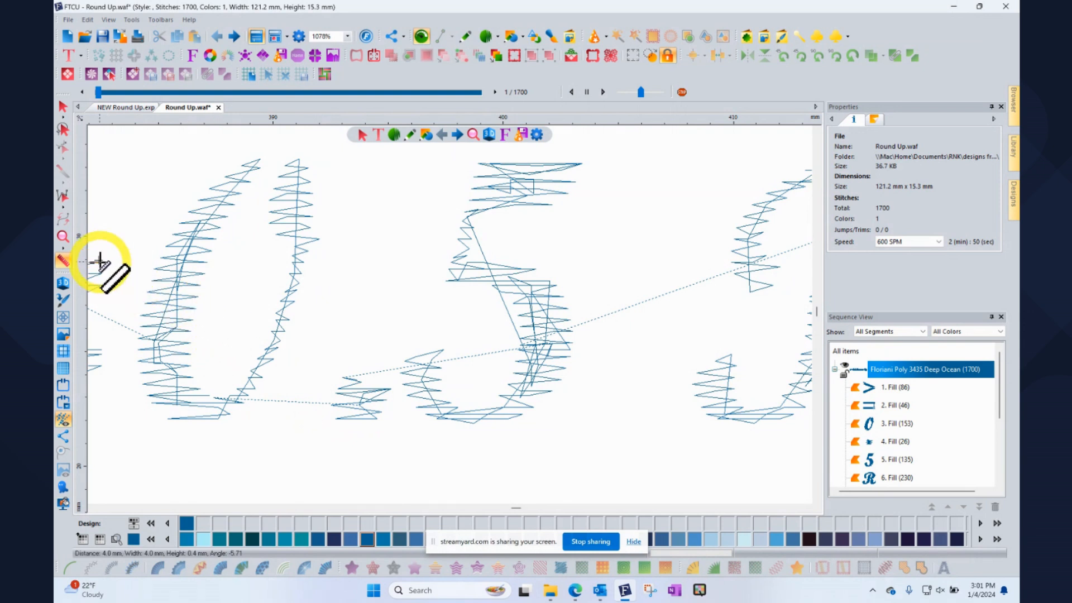
- Check the minimum lock distance for auto lock stitches in the digitizing preferences
click(667, 56)
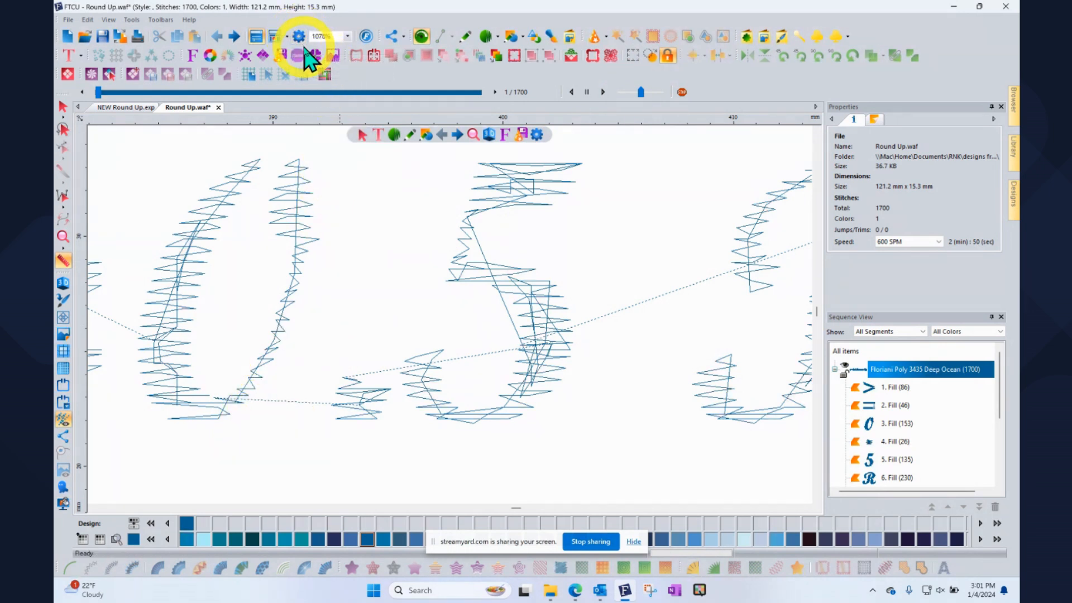
click(299, 37)
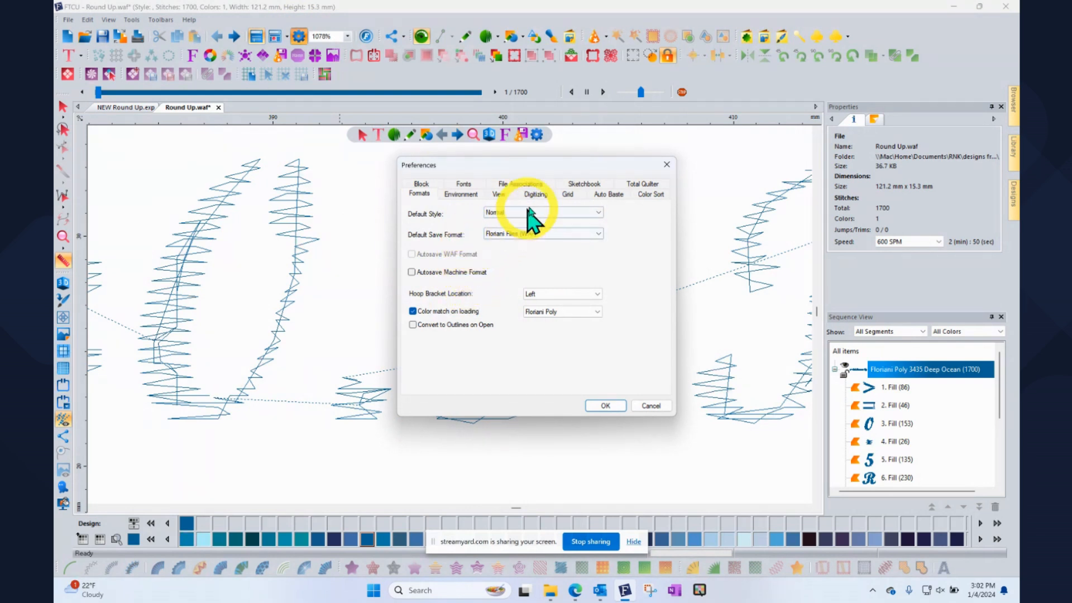
click(536, 194)
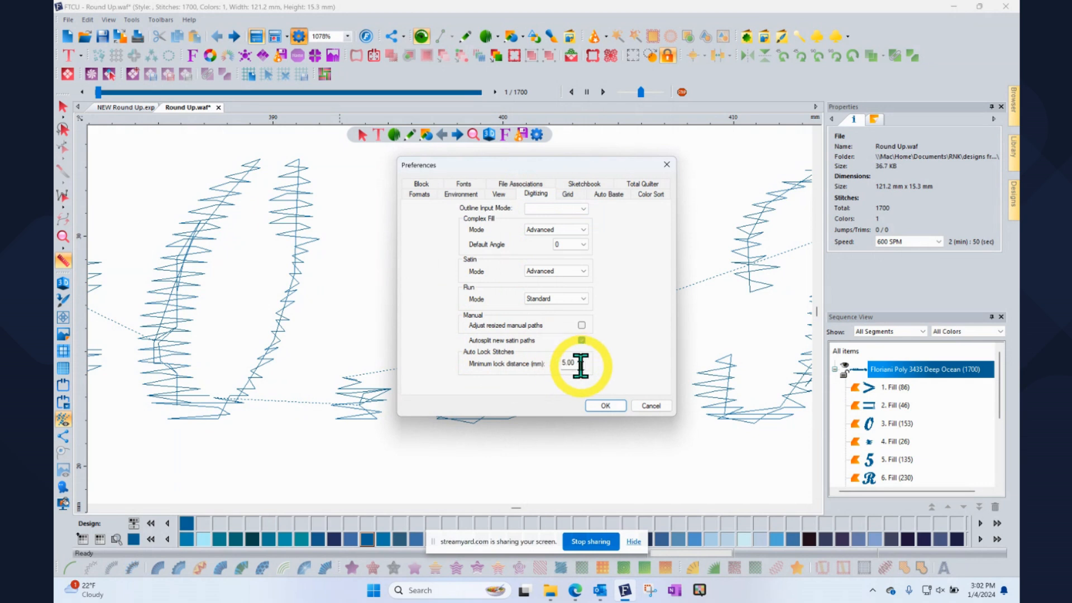
click(606, 406)
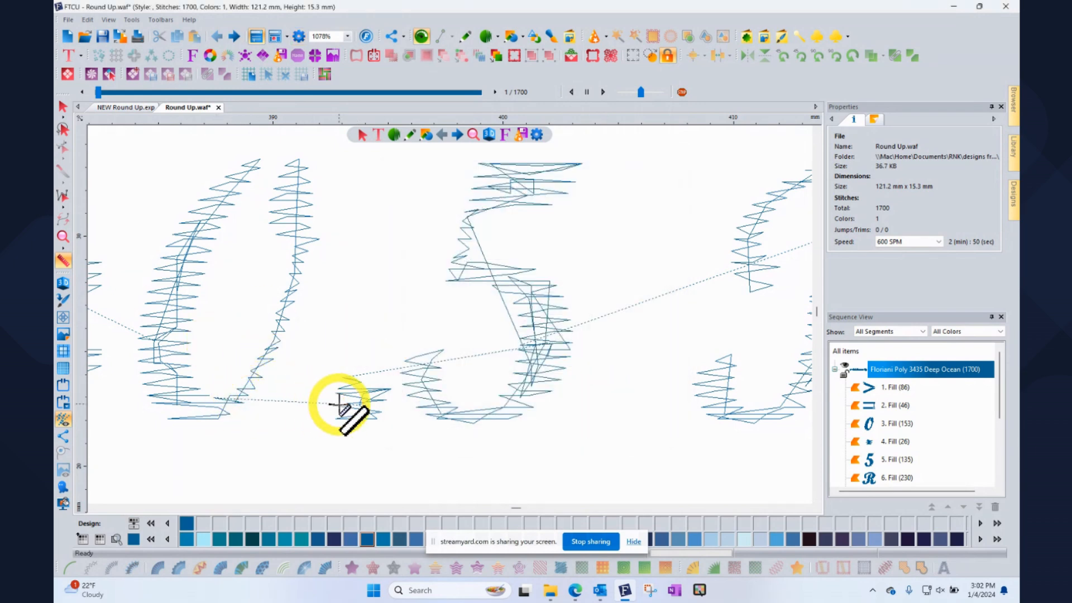
- Compare the NEW Round Up.exp design with the fill-stitched lettering, and return to Round Up.waf
scroll(339, 402, down, 2)
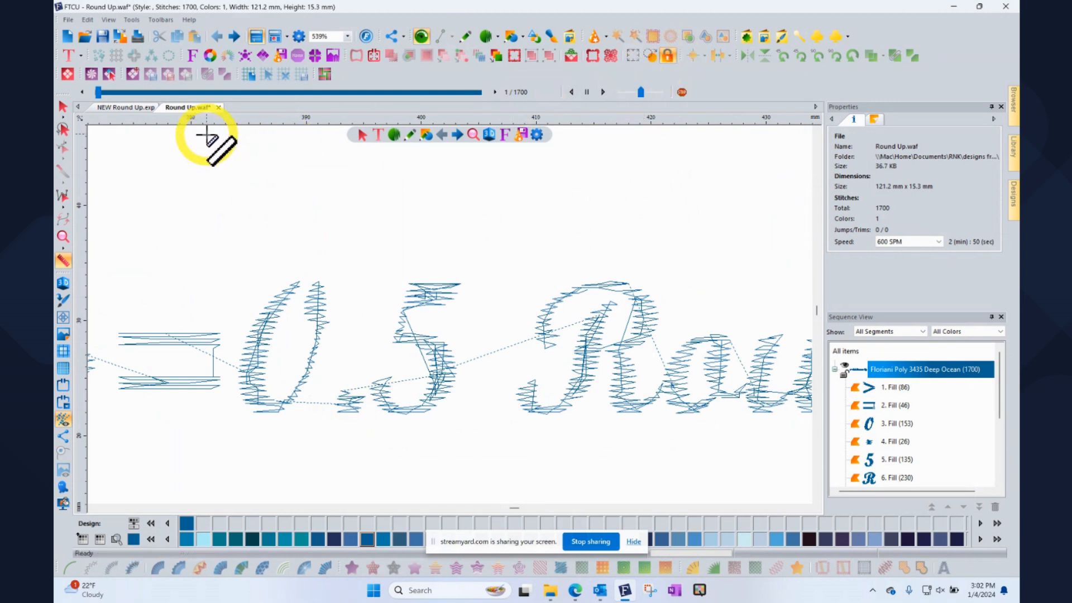
click(116, 109)
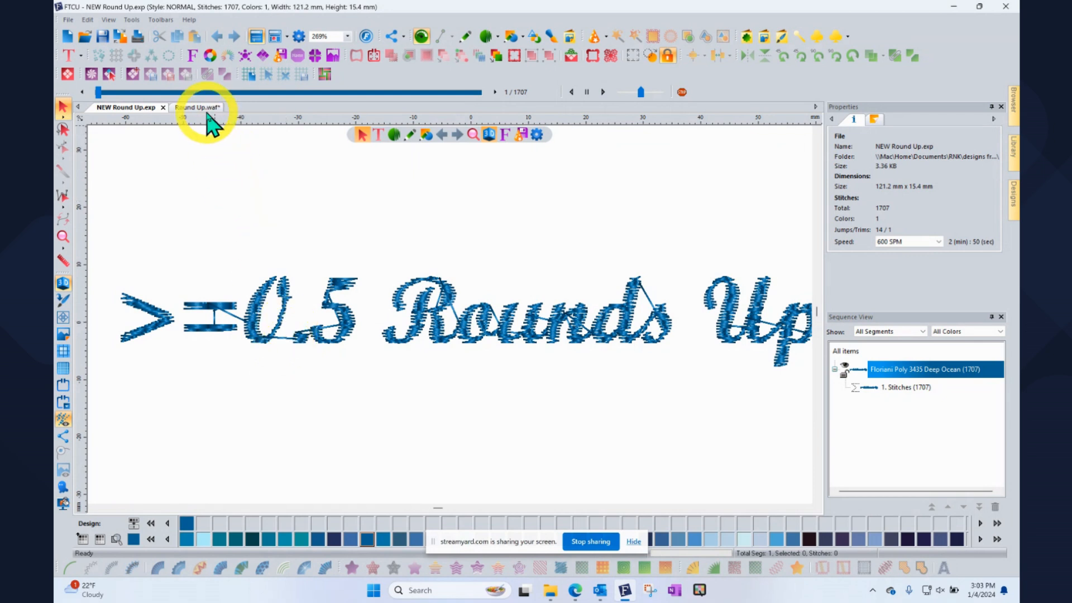
click(202, 109)
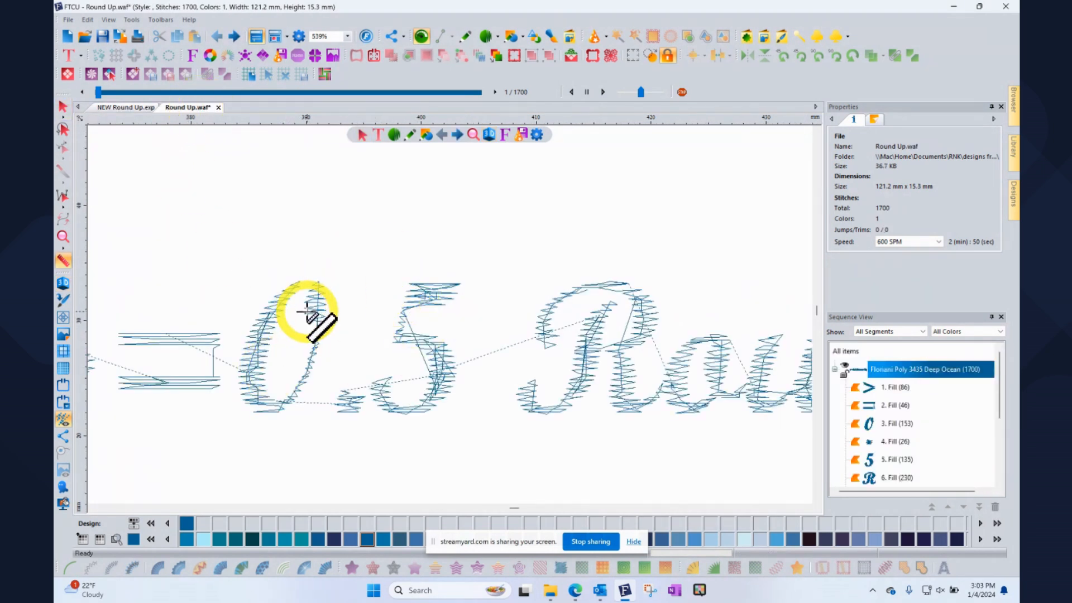
- Select the 0 segment and open its outline, inclination line and entry/exit points for editing
click(63, 106)
click(241, 220)
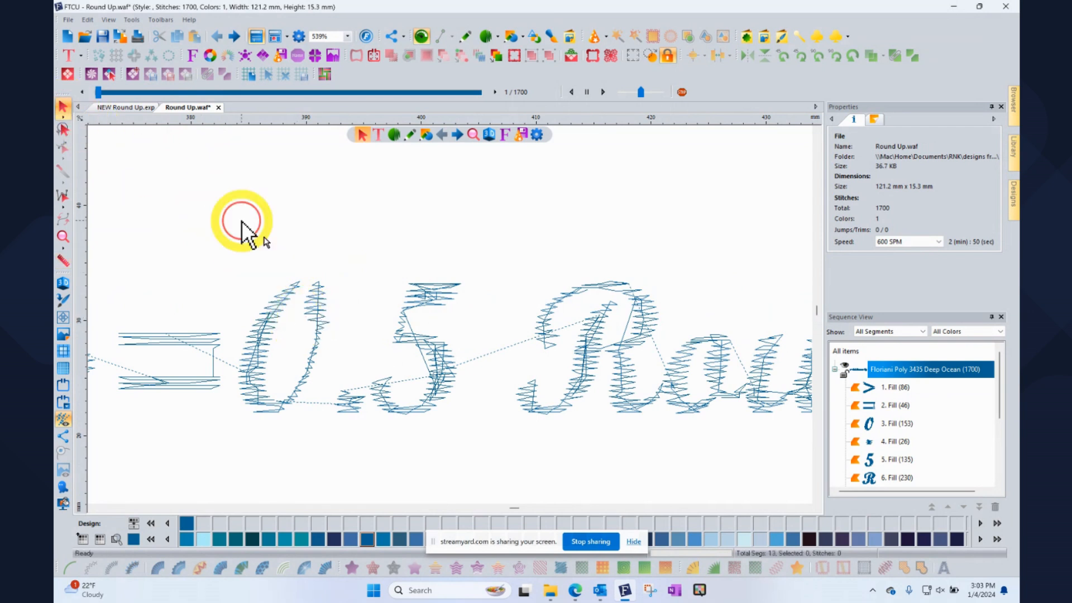
click(322, 306)
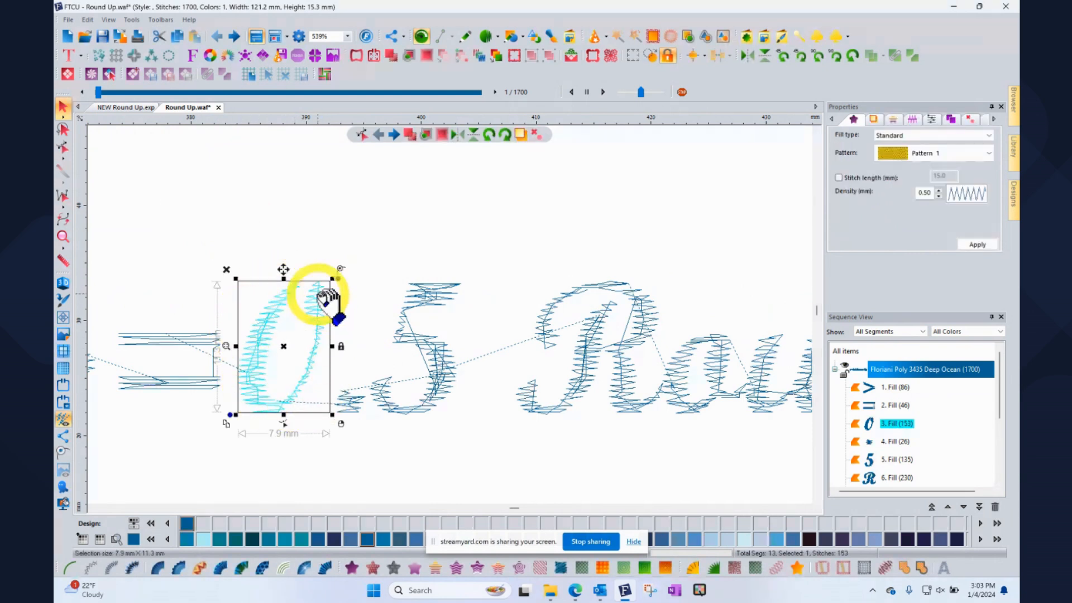
click(64, 148)
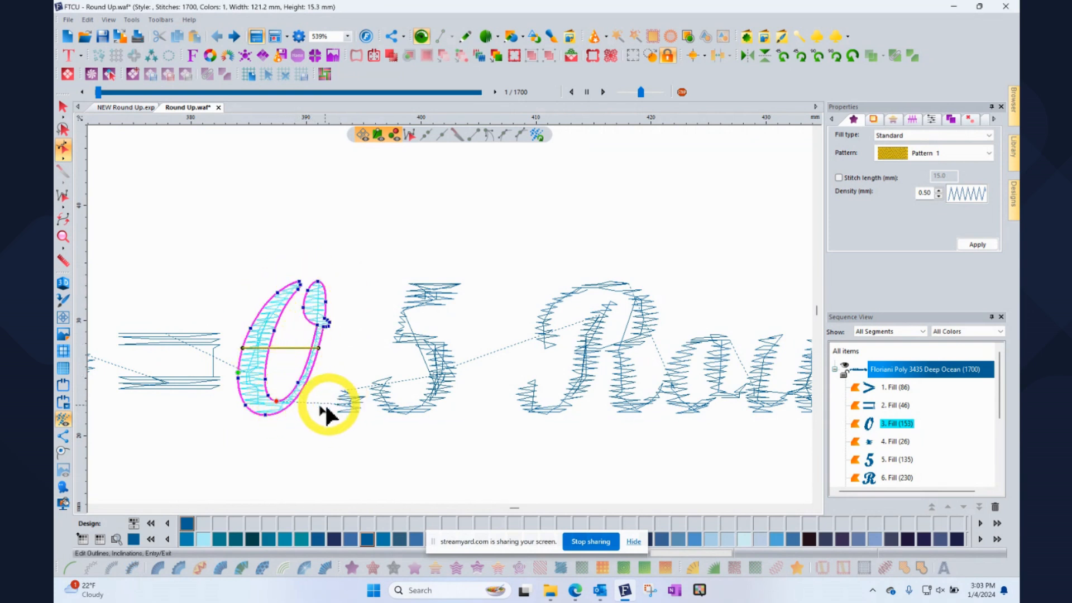
- Move the exit and entry points of the 0 to the upper tip of its main stroke
drag(277, 404, 300, 285)
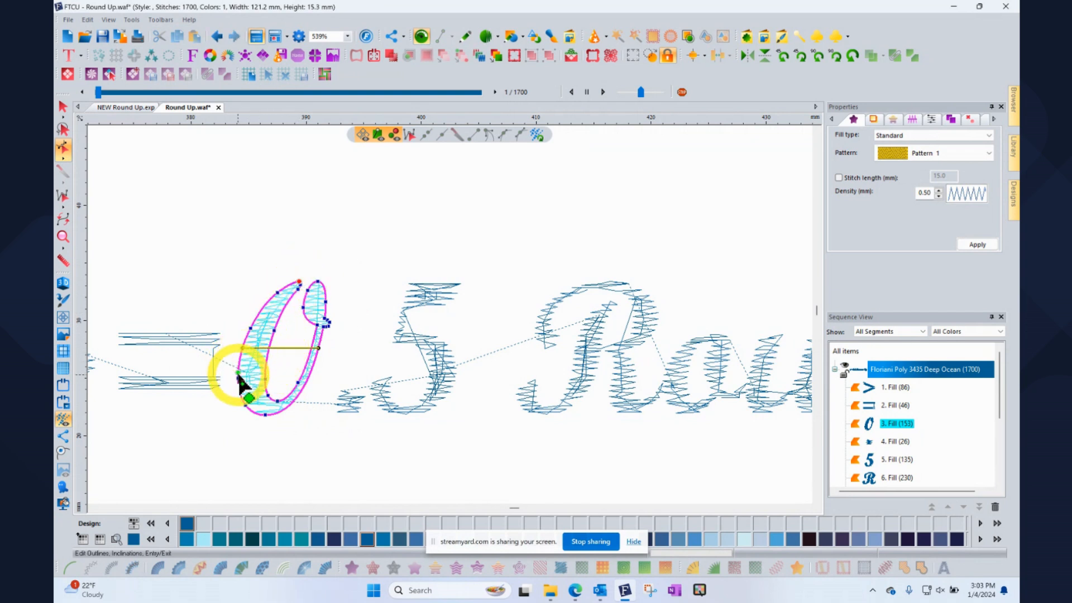
drag(240, 381, 309, 248)
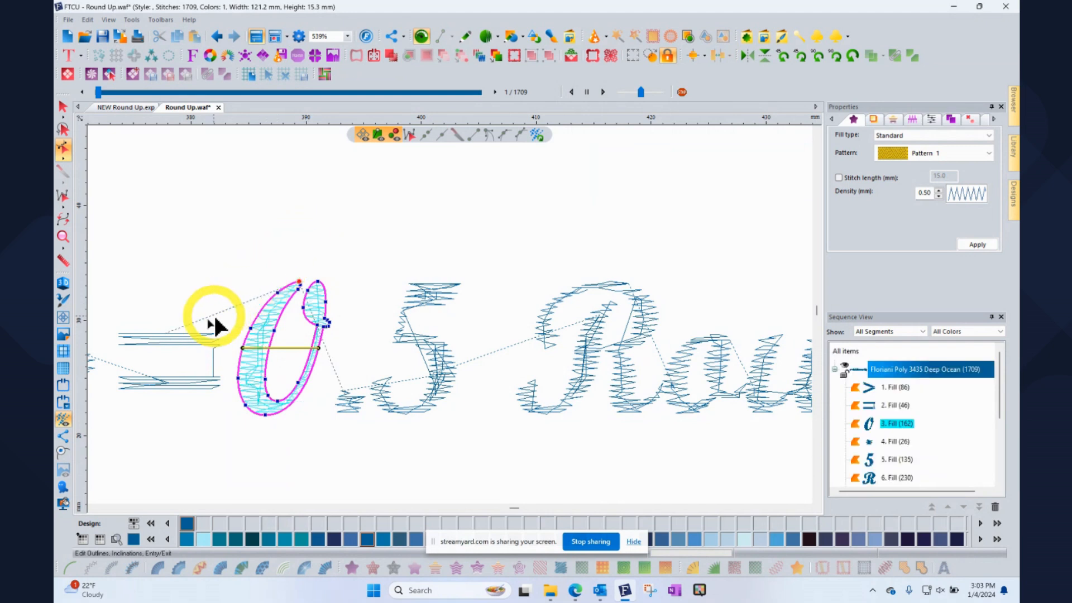
click(297, 283)
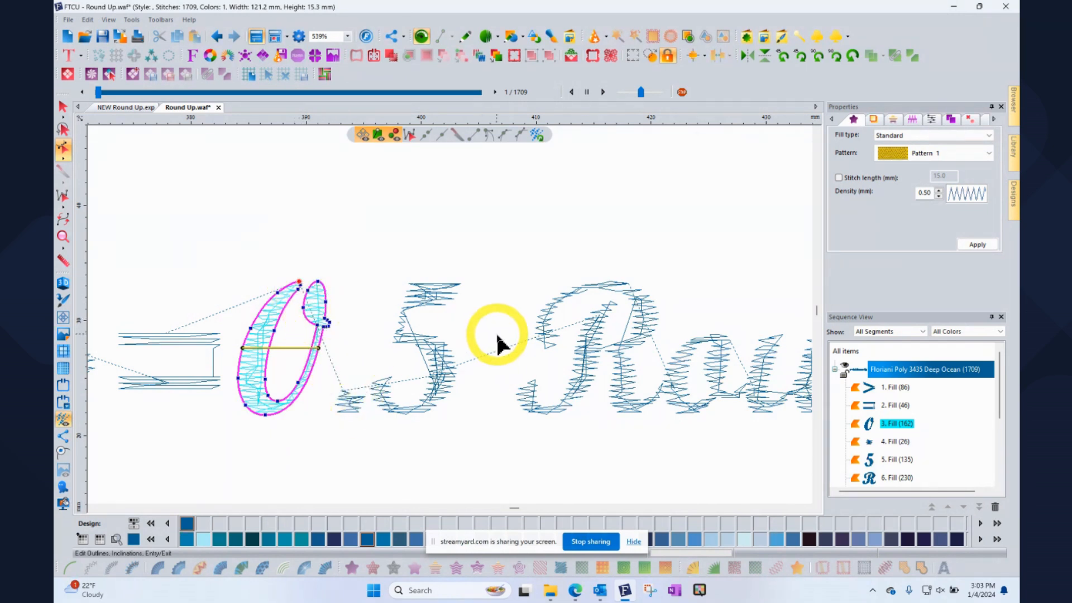
- Move the exit and entry points of the 5 to the upper end of its crossbar and finish the outline editing
click(456, 360)
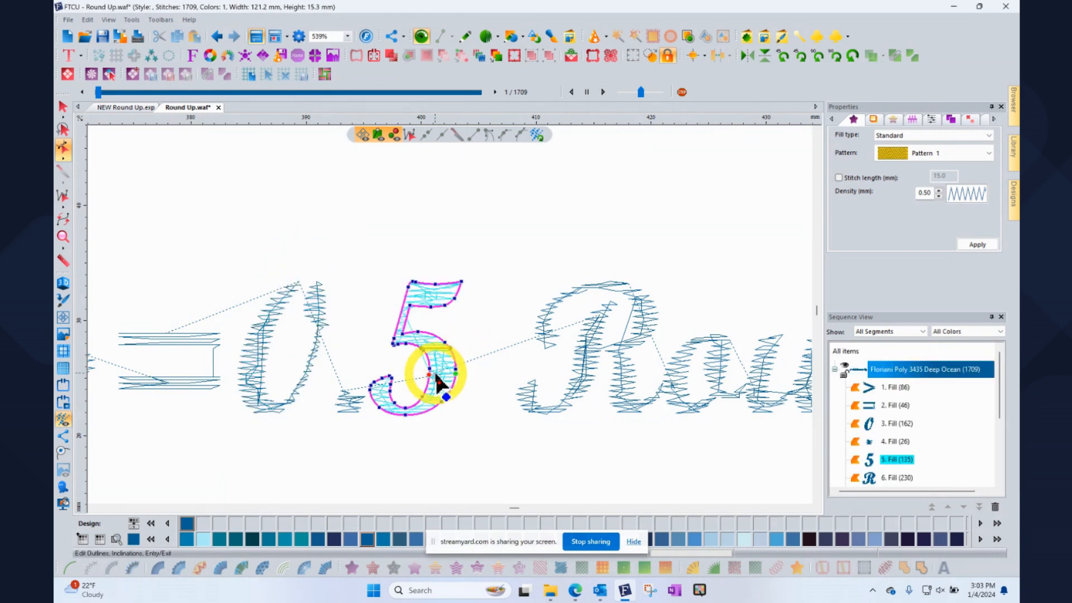
click(461, 282)
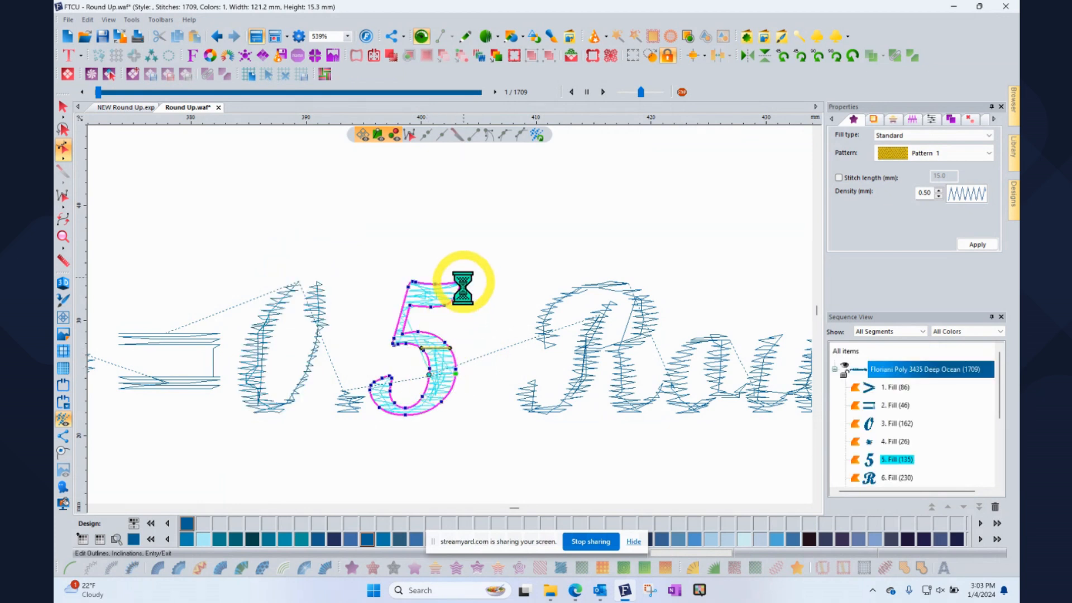
drag(455, 366, 473, 277)
right_click(485, 249)
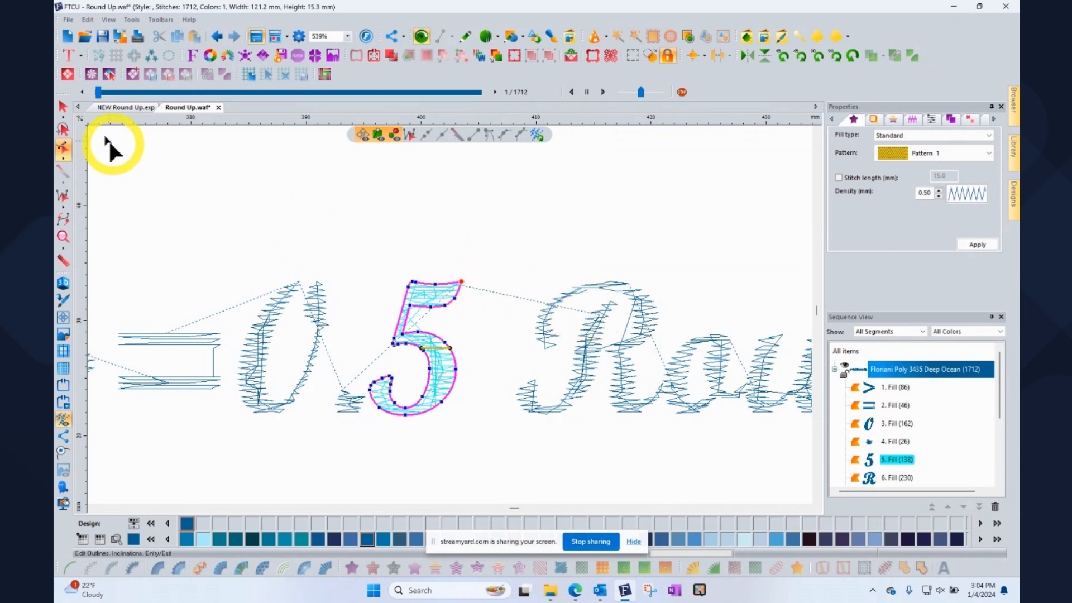
click(64, 108)
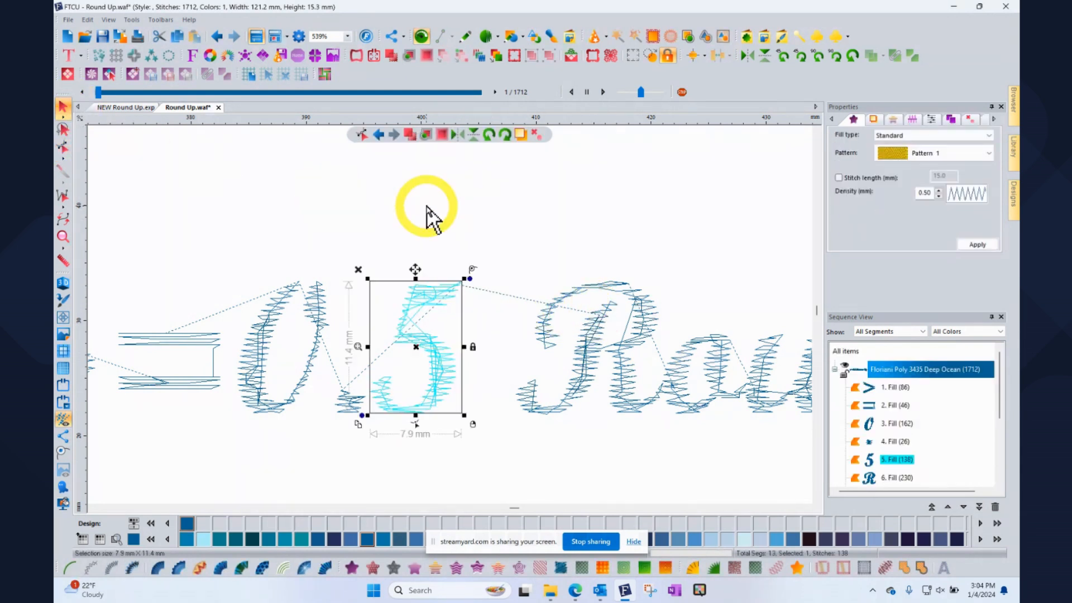
click(427, 214)
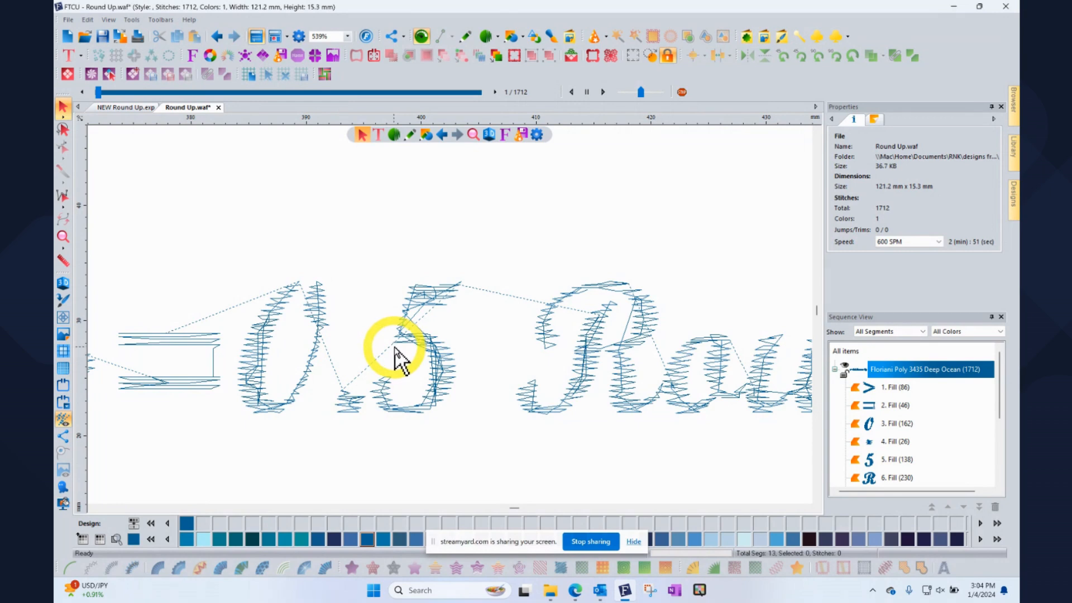
- Convert all segments of the ">=0.5 Rounds Up" lettering from fill to satin path
scroll(395, 358, down, 4)
drag(284, 308, 652, 411)
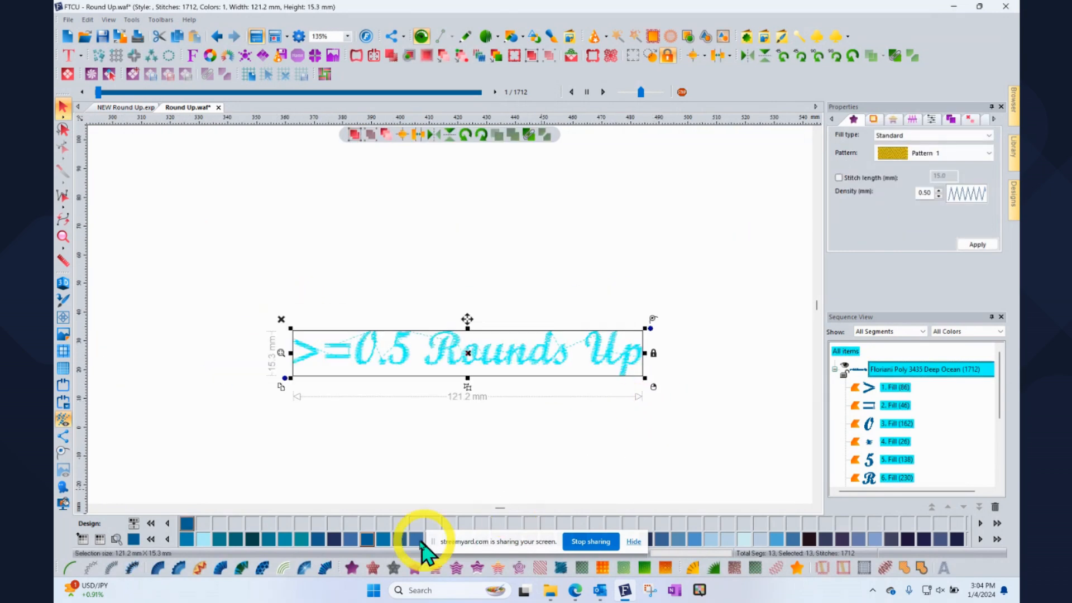
click(325, 568)
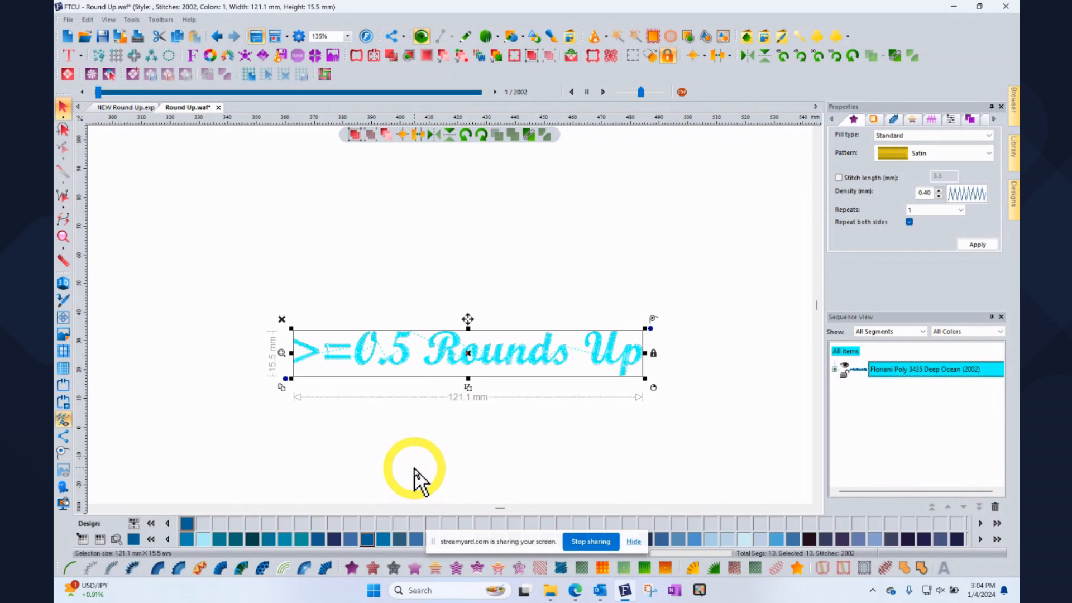
click(416, 480)
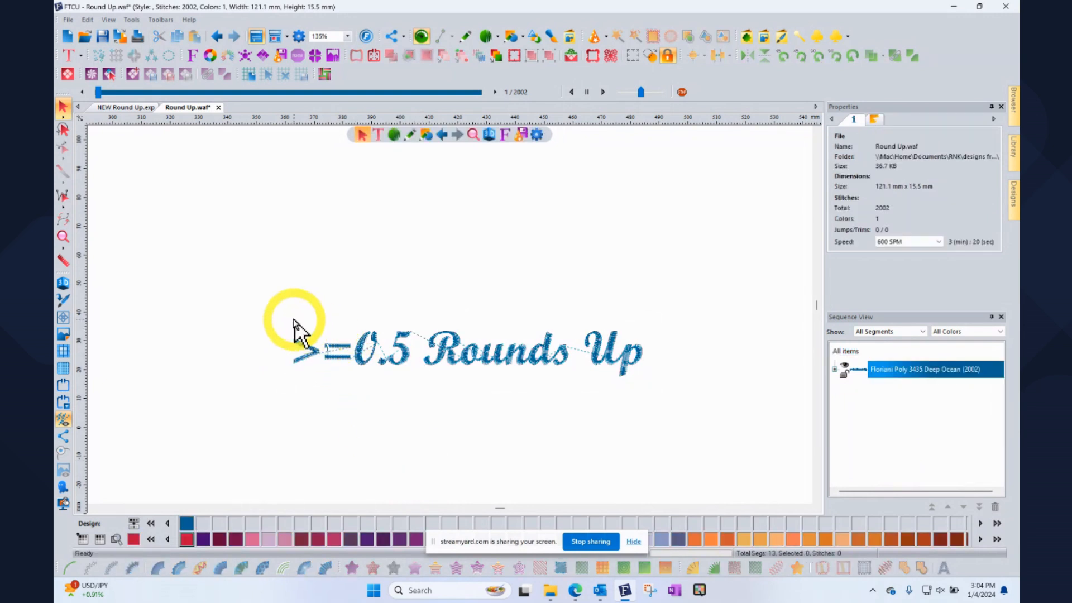
- Run Optimize Entry Exit on the letters of the word "Rounds" and inspect their connections up close
drag(279, 296, 660, 415)
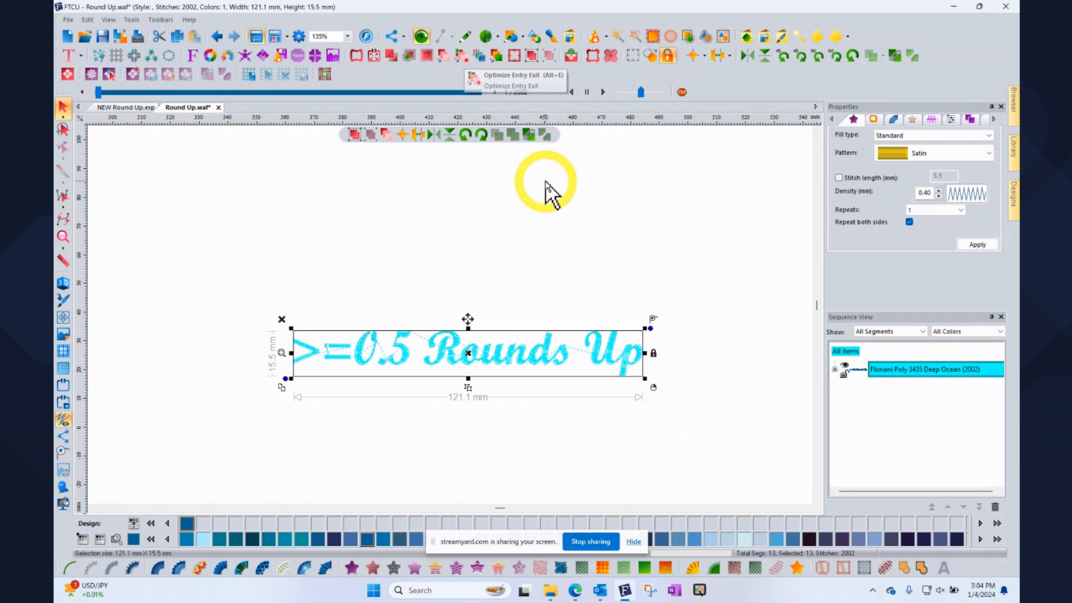
click(541, 222)
drag(415, 312, 578, 384)
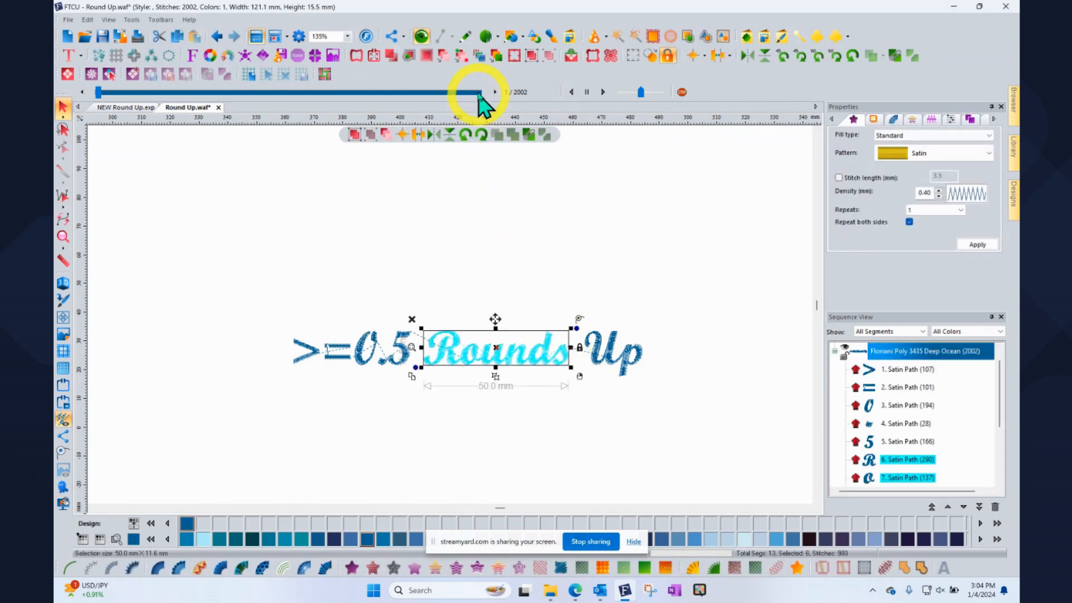
click(461, 56)
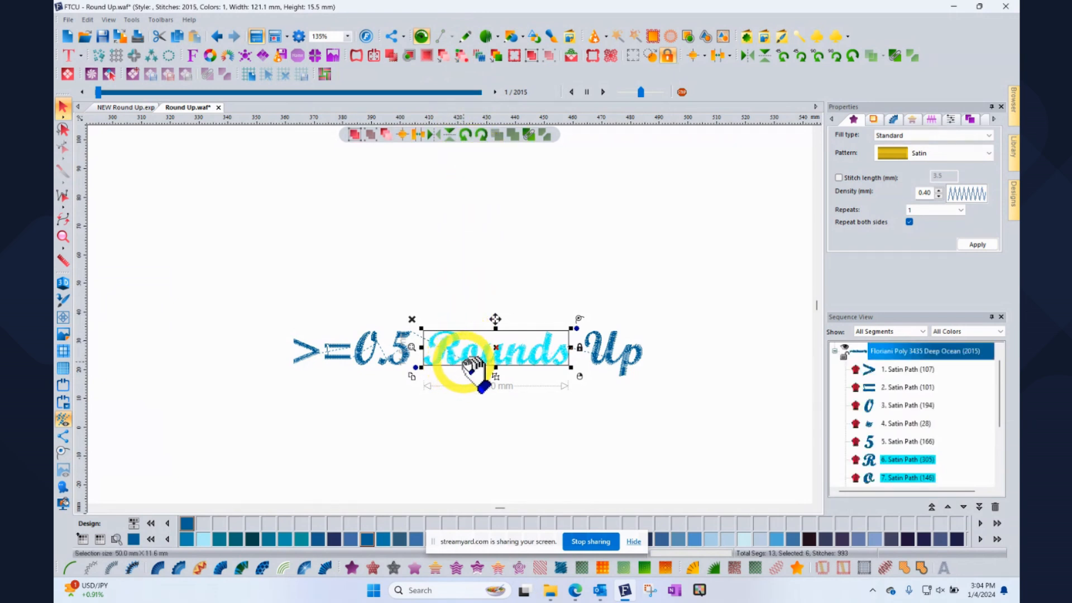
click(476, 424)
scroll(477, 363, down, 2)
scroll(477, 362, up, 6)
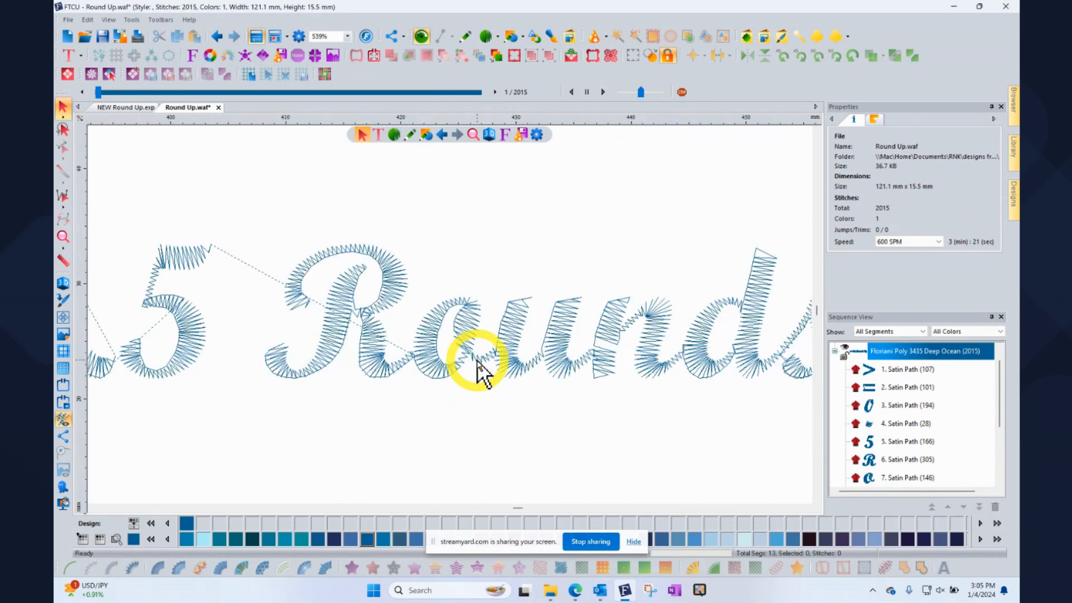